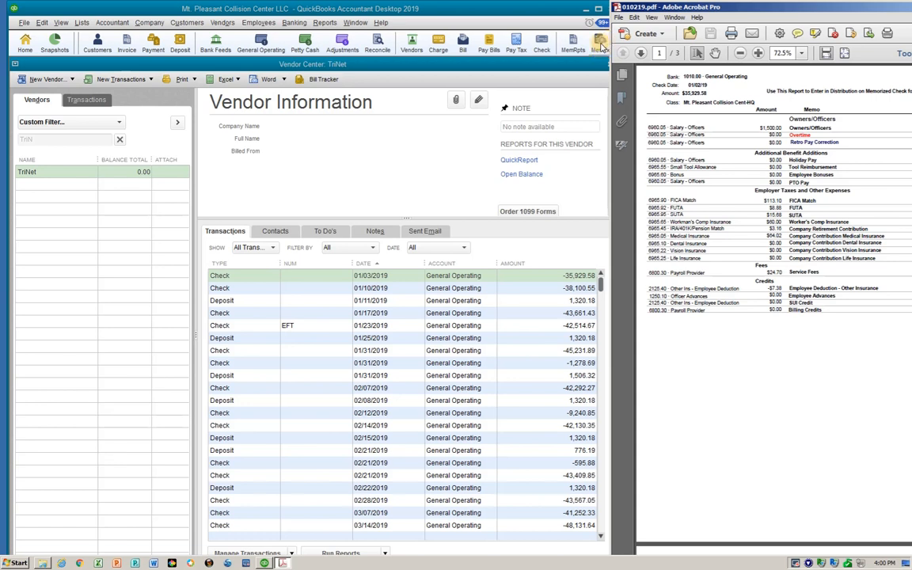
Step: Open the memorized TriNet Payroll Distribution check and set its date to 01/02/2019
{"action": "left_click", "coordinate": [601, 43]}
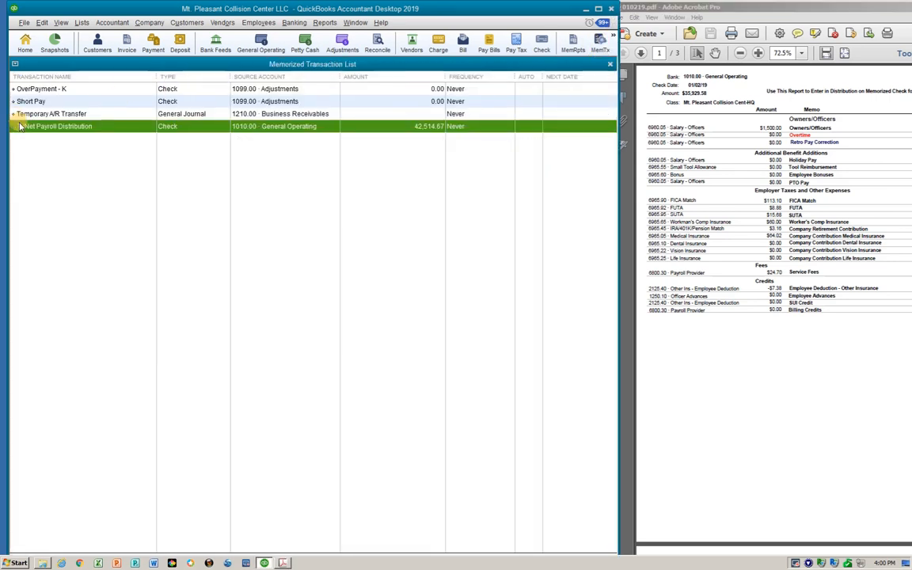
{"action": "double_click", "coordinate": [80, 127]}
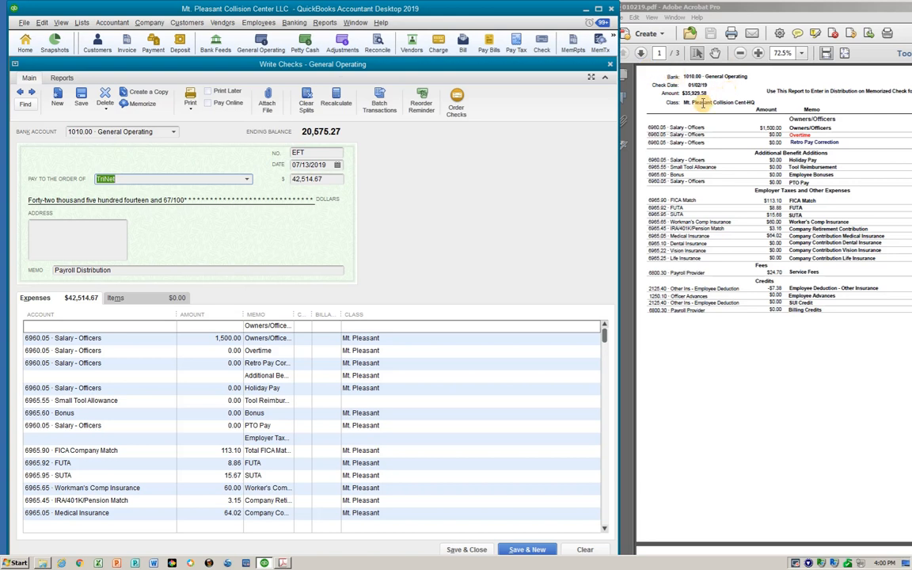
{"action": "left_click", "coordinate": [312, 164]}
{"action": "left_click_drag", "start_coordinate": [312, 165], "coordinate": [282, 169]}
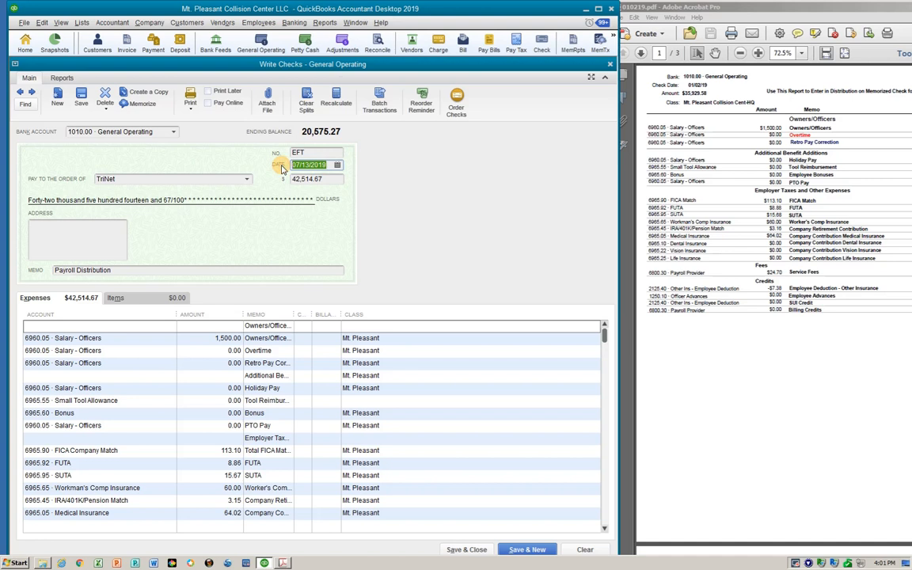
{"action": "type", "text": "01"}
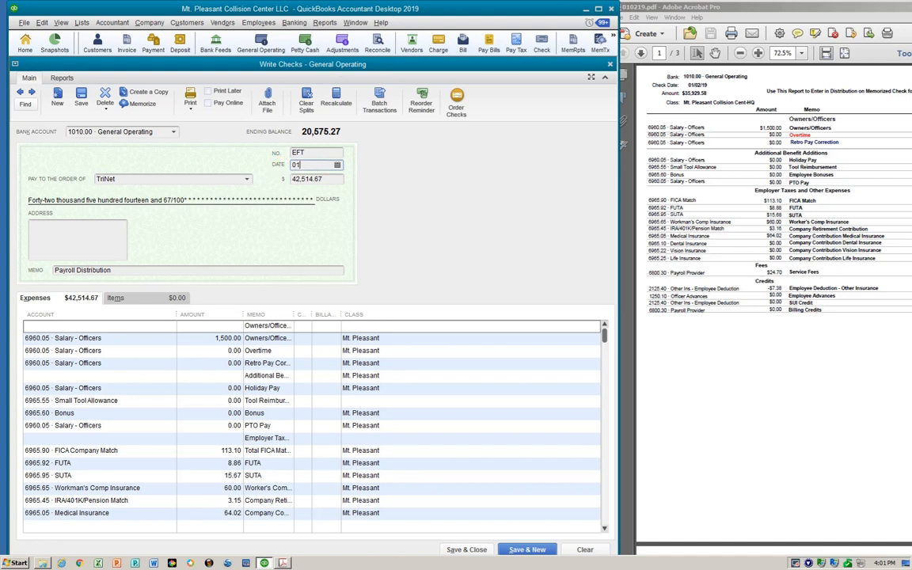
{"action": "type", "text": "0219"}
{"action": "key", "text": "Tab"}
Step: Set the TriNet check's payment amount to 35,929.58
{"action": "key", "text": "Tab"}
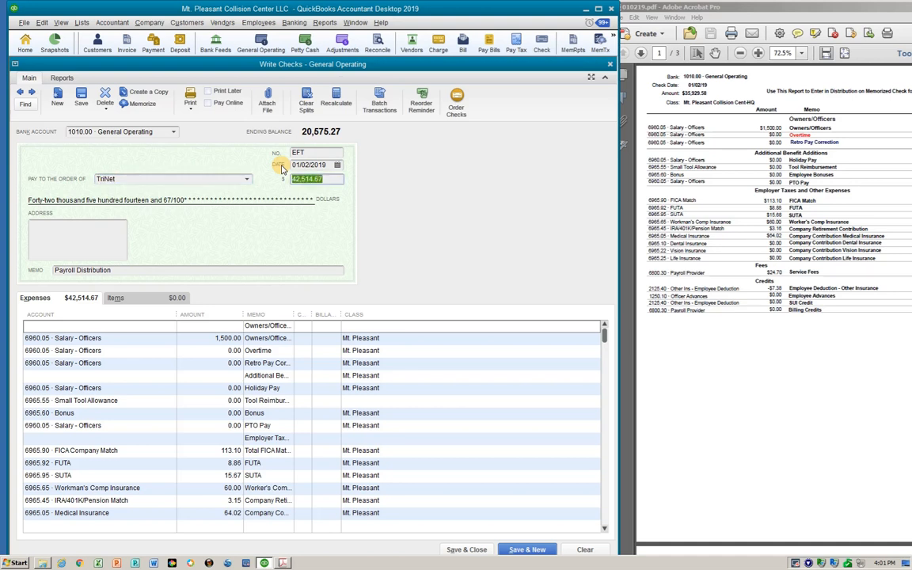
{"action": "type", "text": "35,9"}
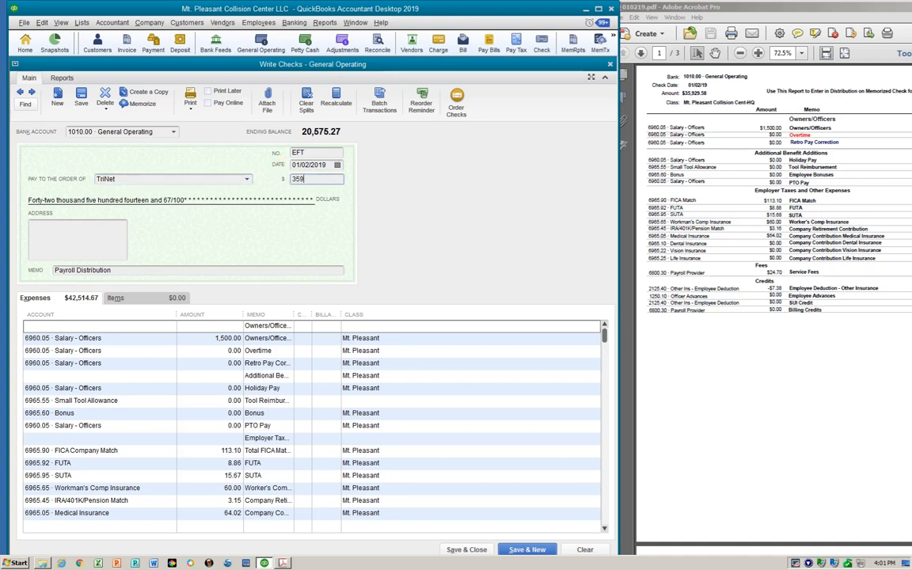
{"action": "type", "text": "29.58"}
{"action": "key", "text": "Tab"}
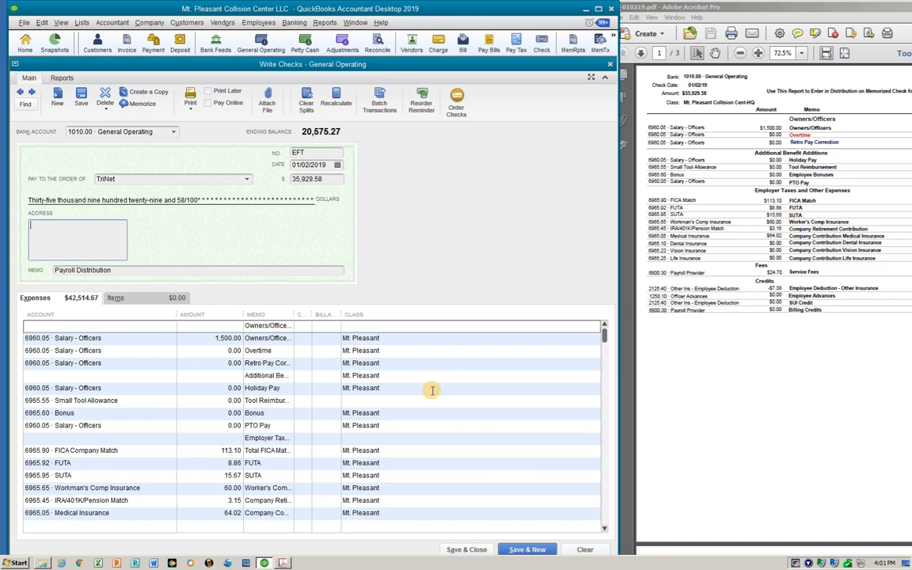
Step: Set the owners/officers tax lines on the check to 8.88 for 6965.92 FUTA and 15.68 for 6965.95 SUTA
{"action": "left_click", "coordinate": [230, 463]}
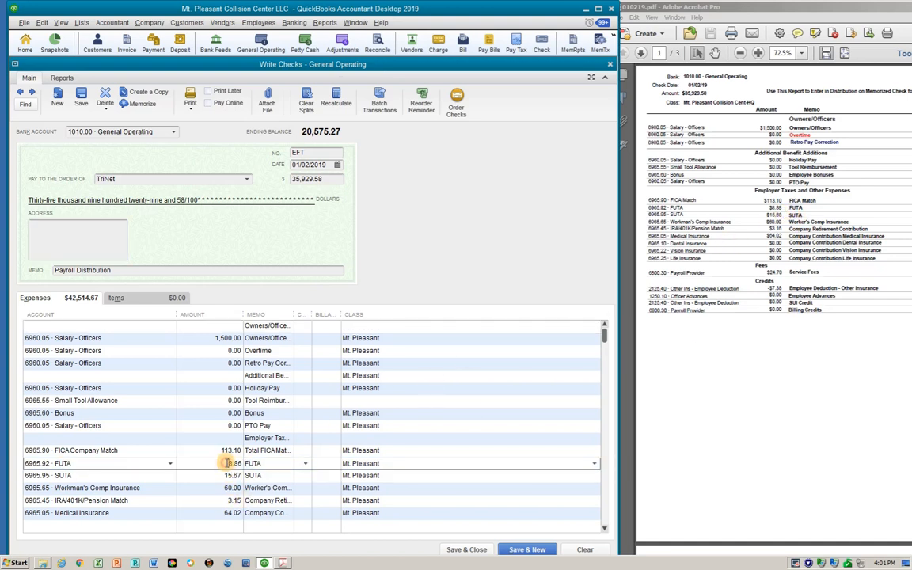
{"action": "type", "text": "8.88"}
{"action": "key", "text": "Tab"}
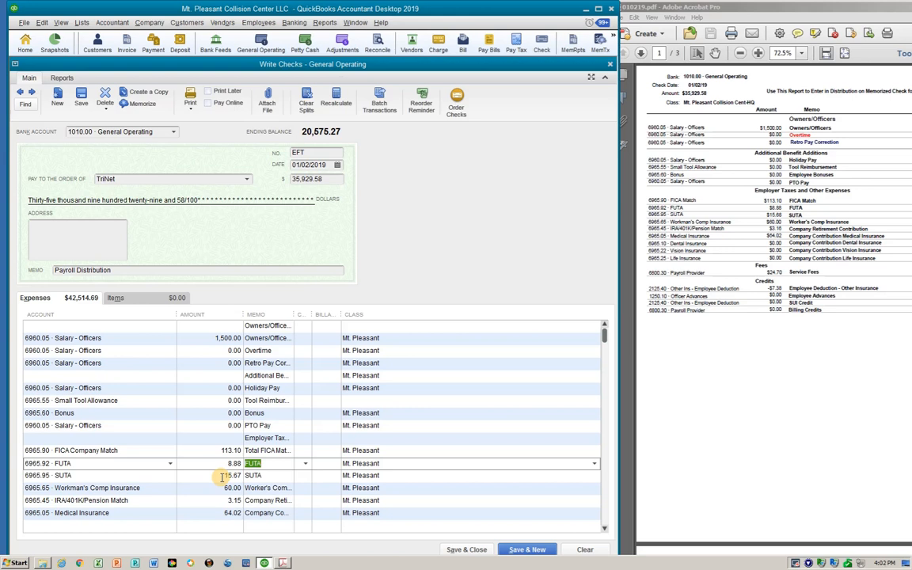
{"action": "left_click", "coordinate": [224, 476]}
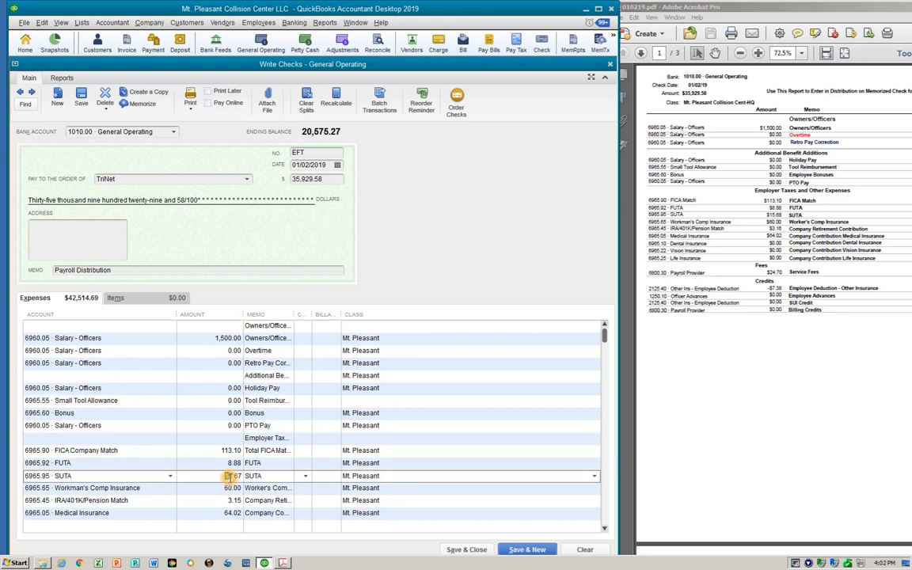
{"action": "type", "text": "15.68"}
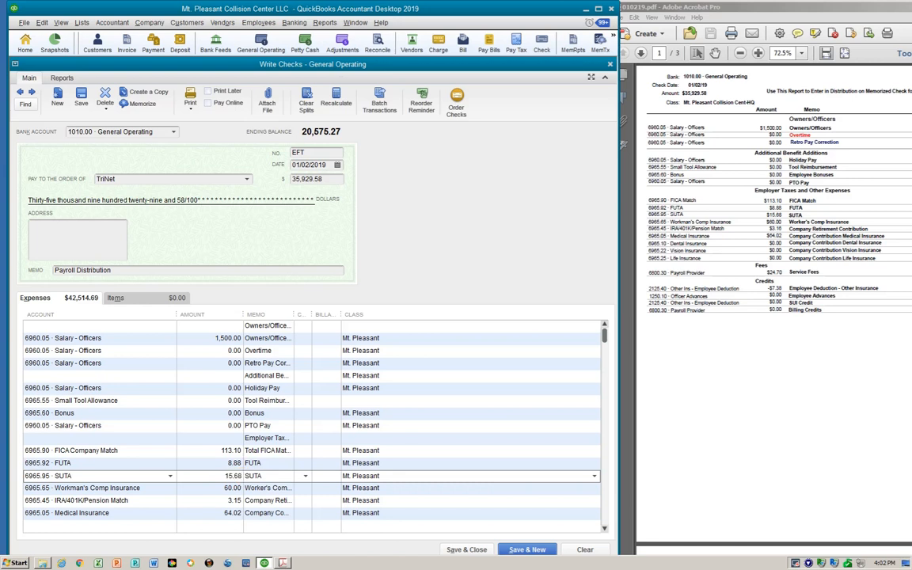
{"action": "key", "text": "Tab"}
Step: Set the 6965.45 IRA/401K/Pension Match expense line to 3.16
{"action": "left_click", "coordinate": [225, 501]}
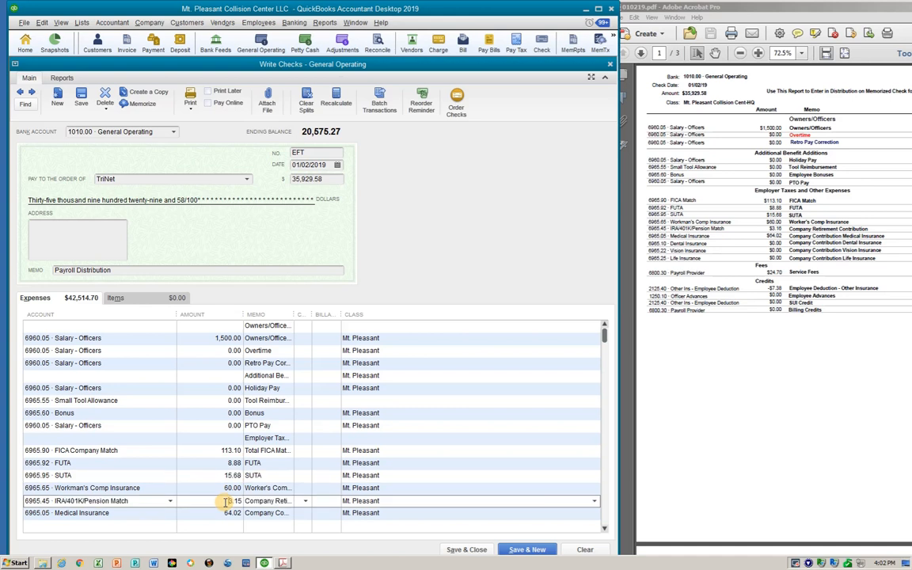
{"action": "left_click_drag", "start_coordinate": [226, 500], "coordinate": [241, 502]}
{"action": "right_click", "coordinate": [240, 502]}
{"action": "left_click", "coordinate": [241, 502]}
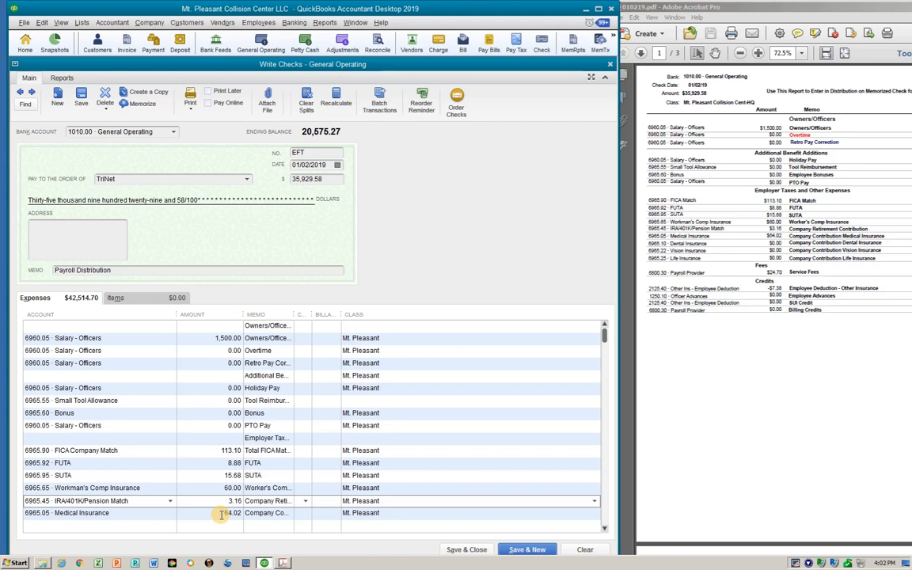
Step: Consult the Indirect Labor section on page 2 of the payroll report and set the first 6910.05 Estimator - Regular Wages line to 1,574.50
{"action": "scroll", "coordinate": [222, 514], "scroll_direction": "down", "scroll_amount": 5}
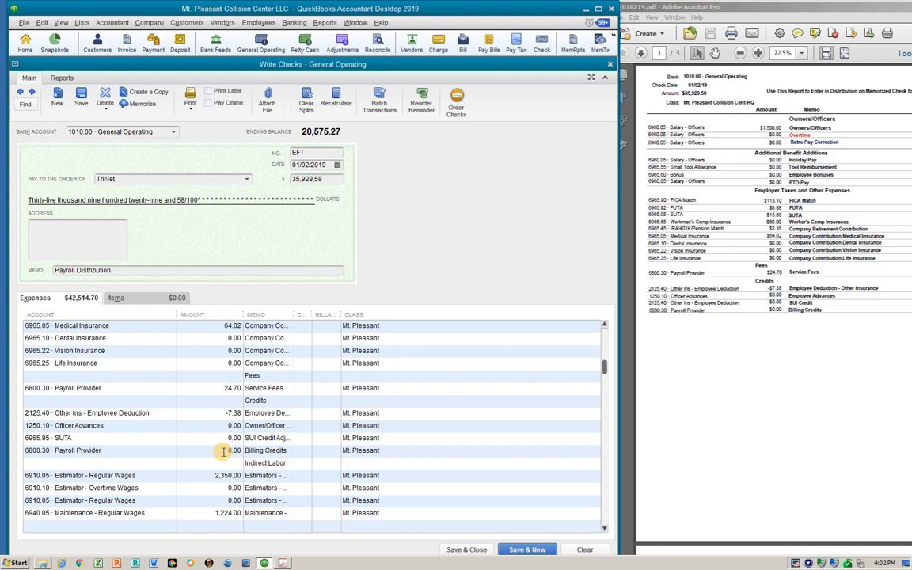
{"action": "left_click", "coordinate": [775, 353]}
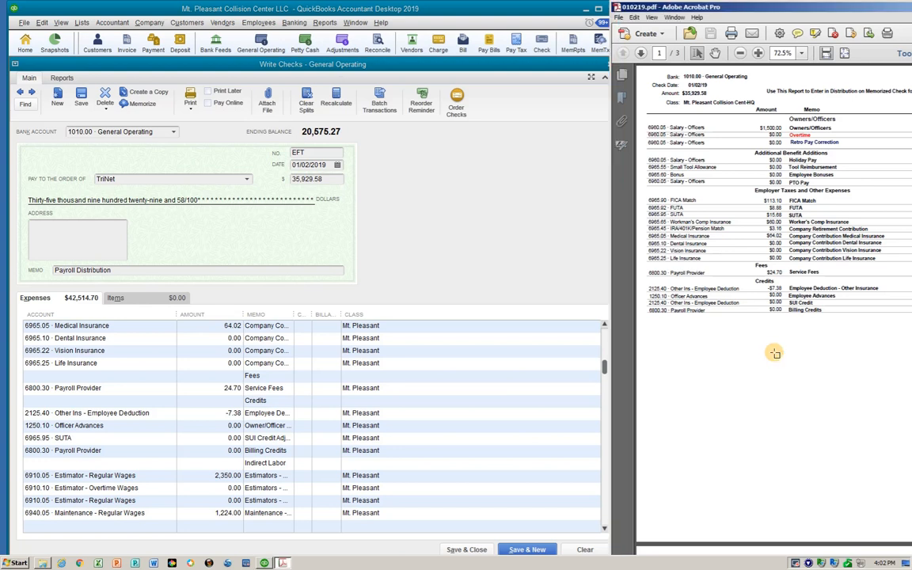
{"action": "scroll", "coordinate": [775, 353], "scroll_direction": "down", "scroll_amount": 8}
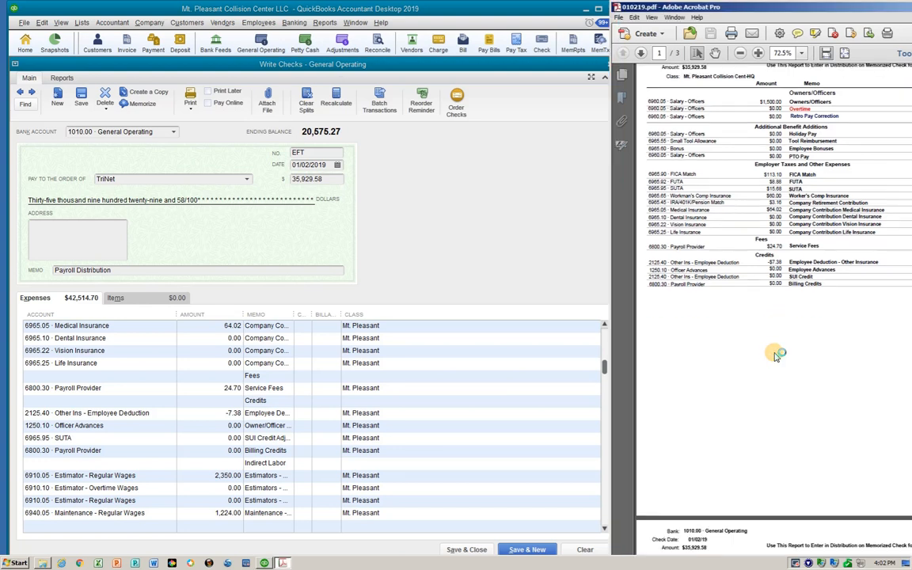
{"action": "scroll", "coordinate": [775, 352], "scroll_direction": "down", "scroll_amount": 4}
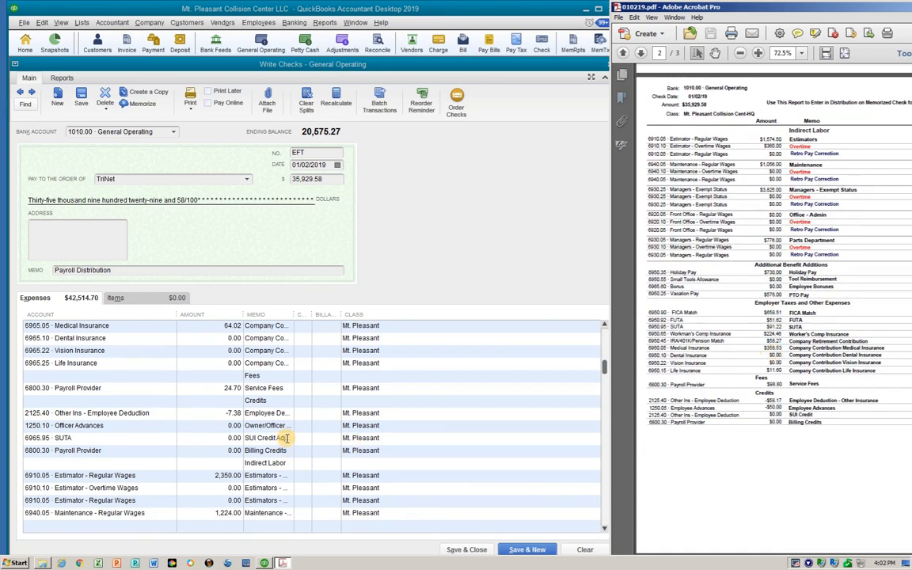
{"action": "scroll", "coordinate": [287, 409], "scroll_direction": "down", "scroll_amount": 1}
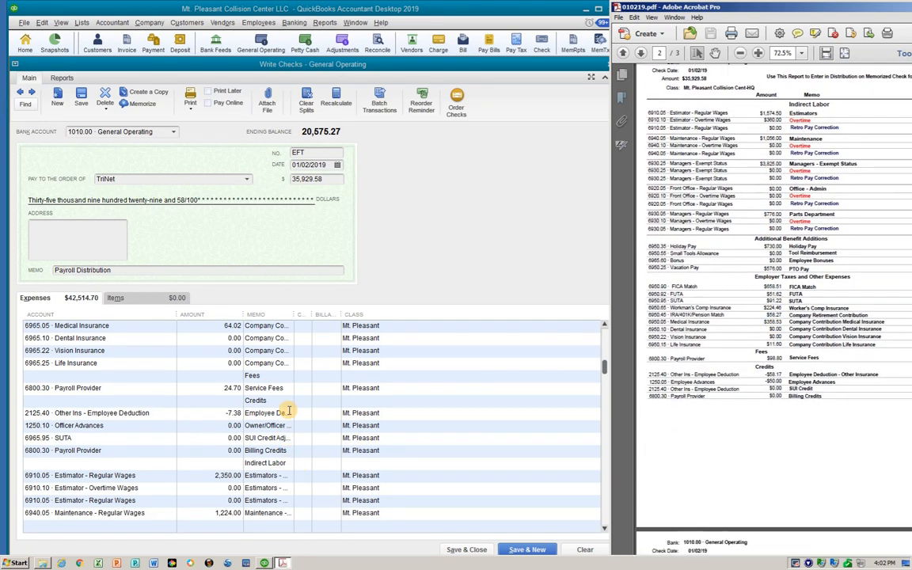
{"action": "left_click", "coordinate": [428, 240]}
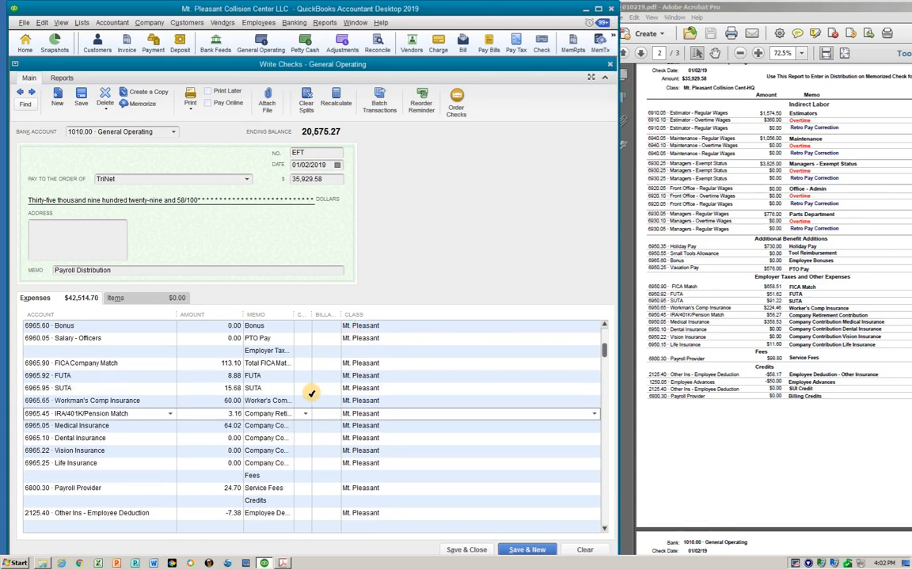
{"action": "scroll", "coordinate": [286, 389], "scroll_direction": "down", "scroll_amount": 3}
{"action": "scroll", "coordinate": [286, 388], "scroll_direction": "down", "scroll_amount": 1}
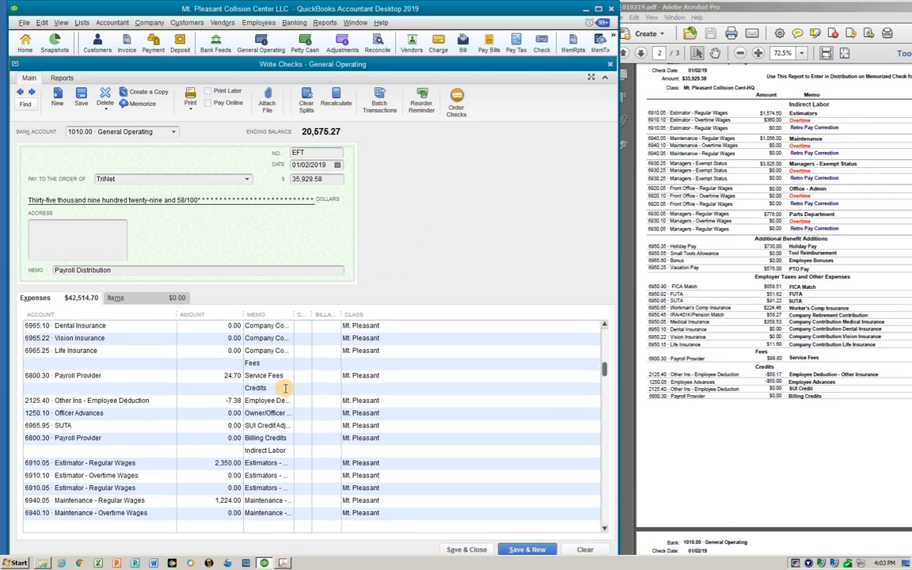
{"action": "scroll", "coordinate": [286, 387], "scroll_direction": "down", "scroll_amount": 5}
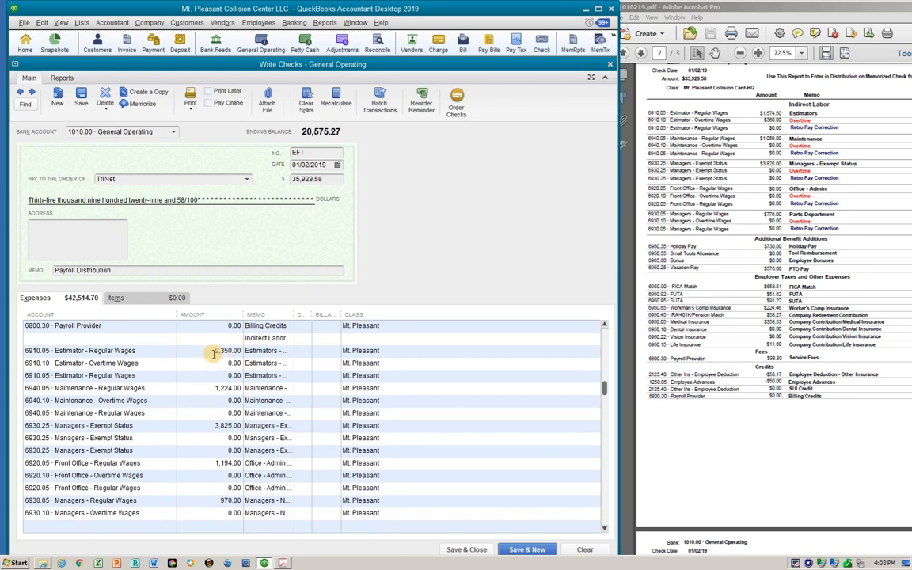
{"action": "left_click_drag", "start_coordinate": [214, 351], "coordinate": [237, 354]}
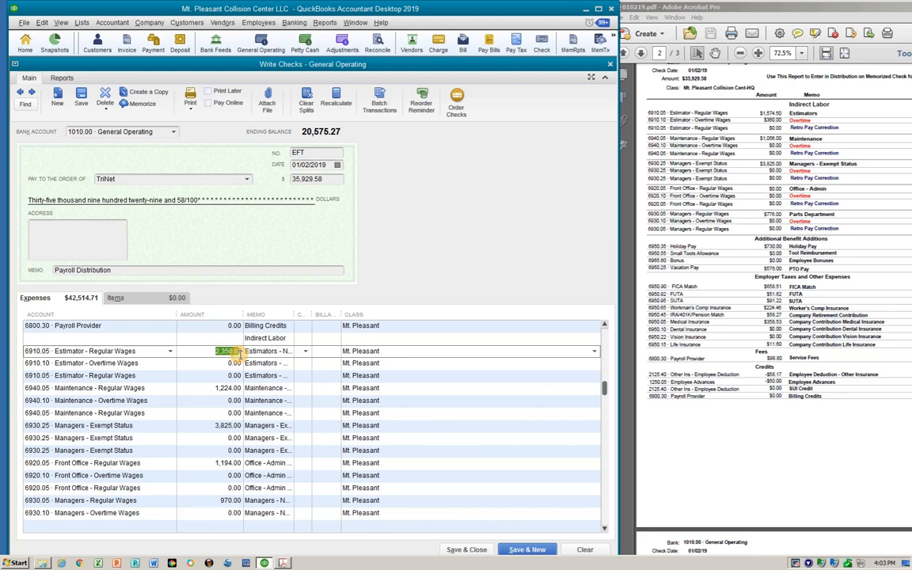
{"action": "type", "text": "157"}
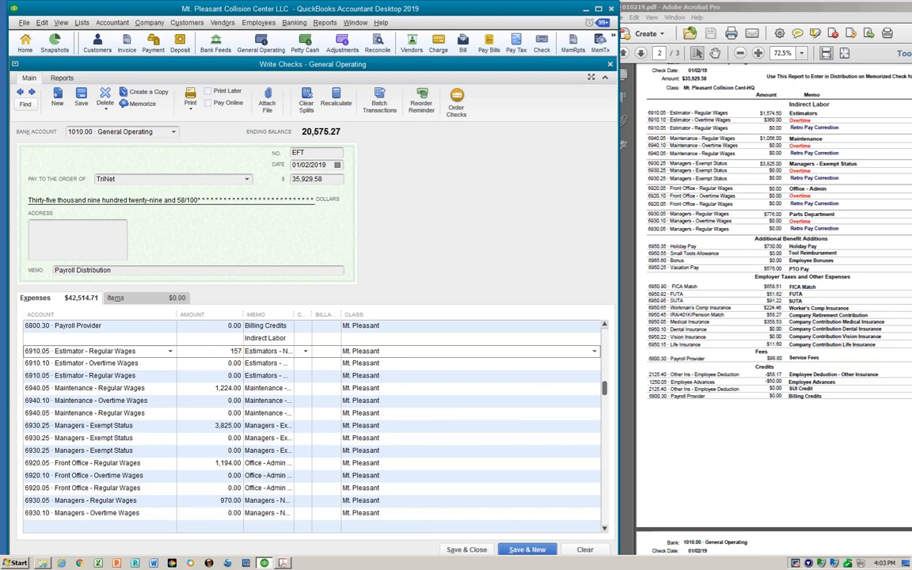
{"action": "type", "text": "4.50"}
{"action": "key", "text": "Tab"}
Step: Set the 6910.10 Estimator - Overtime Wages expense line to 360.00
{"action": "key", "text": "Tab"}
{"action": "key", "text": "Tab"}
{"action": "key", "text": "Tab"}
{"action": "key", "text": "Tab"}
{"action": "key", "text": "Tab"}
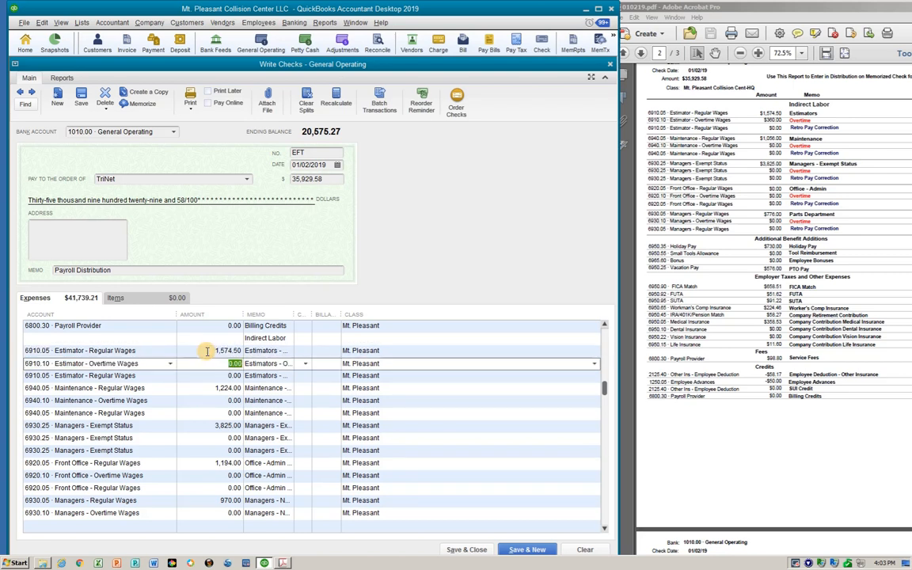
{"action": "type", "text": "360.00"}
{"action": "key", "text": "Tab"}
Step: Set the first 6940.05 Maintenance - Regular Wages expense line to 1,056.00
{"action": "key", "text": "Tab"}
{"action": "key", "text": "Tab"}
{"action": "key", "text": "Tab"}
{"action": "key", "text": "Tab"}
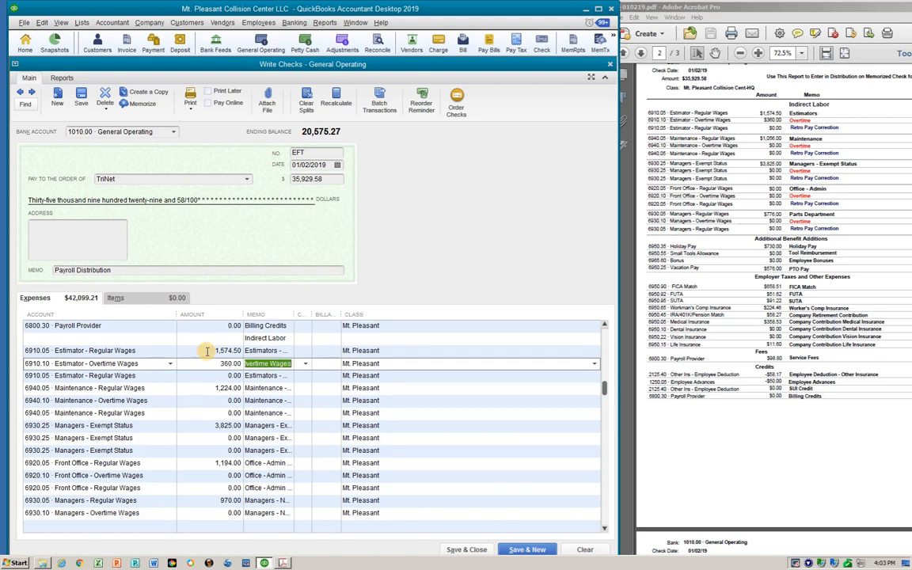
{"action": "key", "text": "Tab"}
{"action": "key", "text": "Tab"}
{"action": "key", "text": "Tab"}
{"action": "key", "text": "Tab"}
{"action": "key", "text": "Tab"}
{"action": "key", "text": "Tab"}
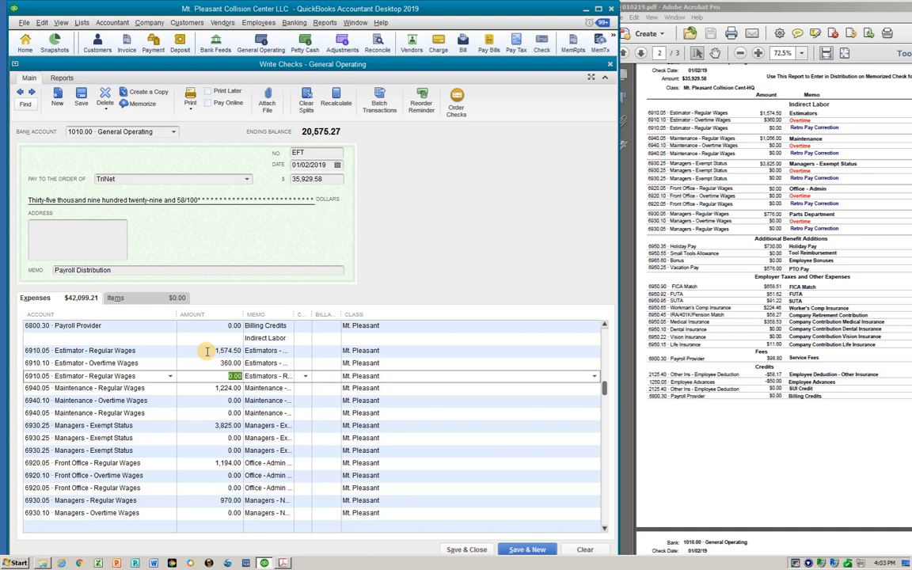
{"action": "key", "text": "Tab"}
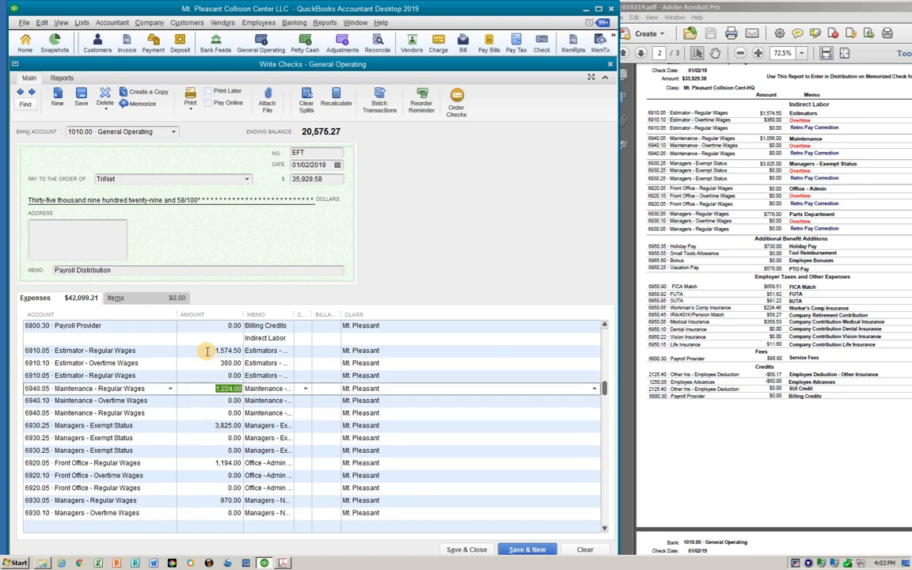
{"action": "type", "text": "1056"}
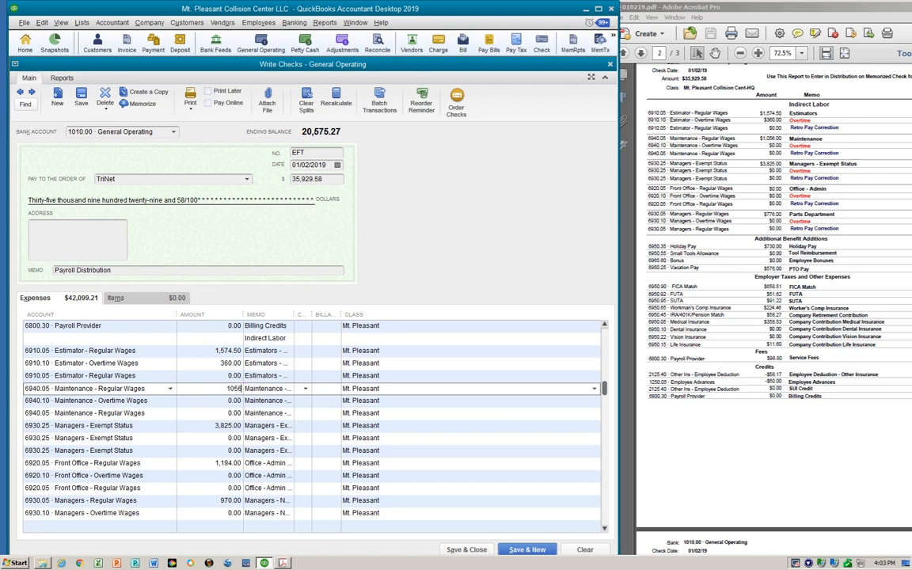
{"action": "key", "text": "Tab"}
Step: Set the first 6920.05 Front Office - Regular Wages expense line to 776.00
{"action": "key", "text": "Tab"}
{"action": "key", "text": "Tab"}
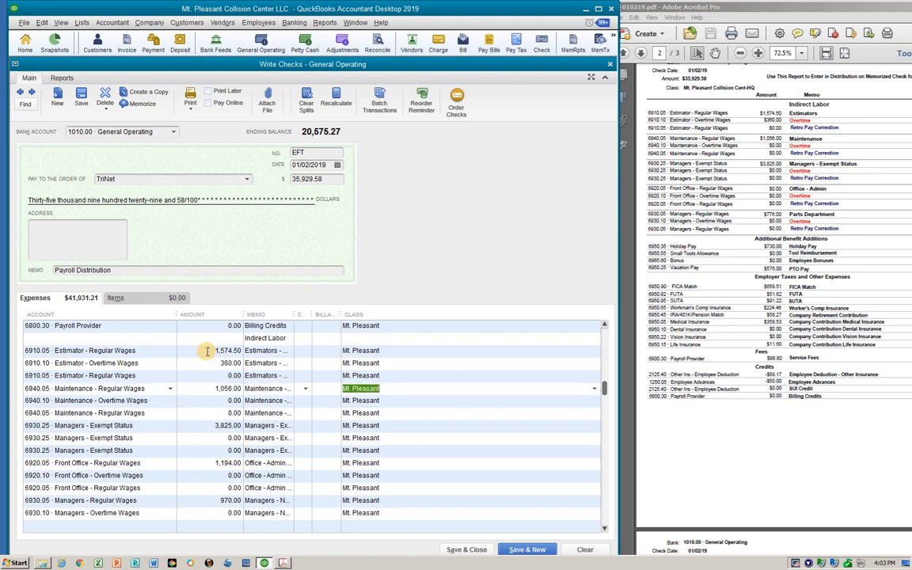
{"action": "key", "text": "Tab"}
{"action": "key", "text": "Tab"}
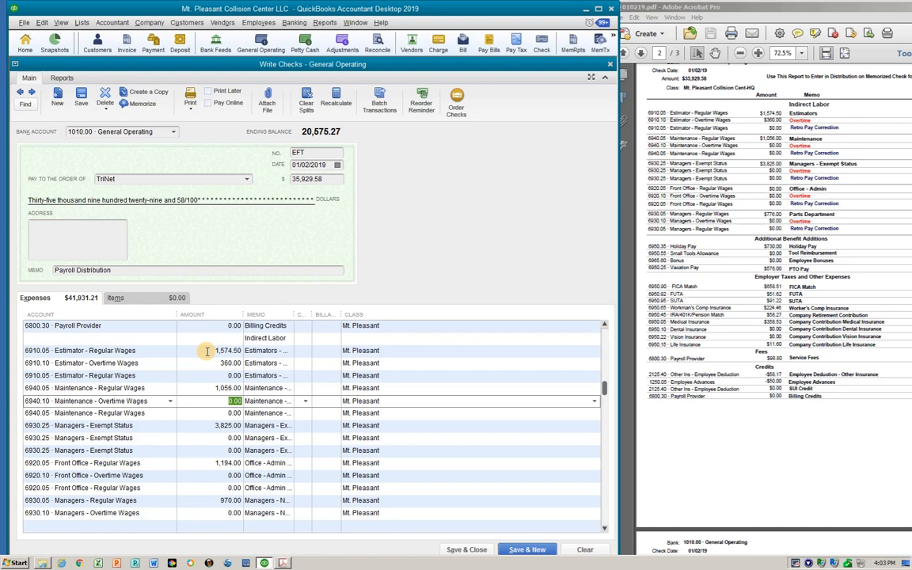
{"action": "key", "text": "Tab"}
{"action": "key", "text": "Tab"}
{"action": "key", "text": "Tab"}
{"action": "key", "text": "Tab"}
{"action": "key", "text": "Tab"}
{"action": "key", "text": "Tab"}
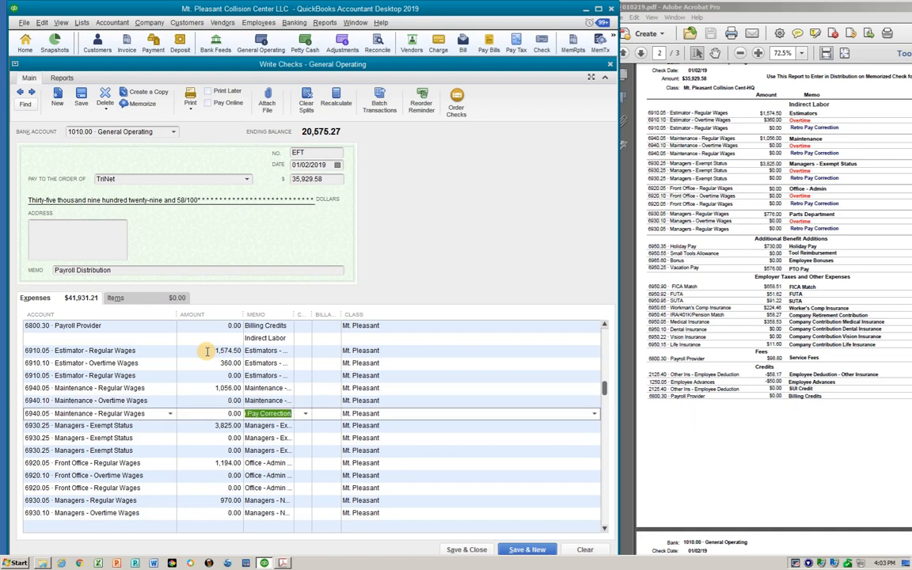
{"action": "key", "text": "Tab"}
{"action": "key", "text": "Tab"}
{"action": "key", "text": "Tab"}
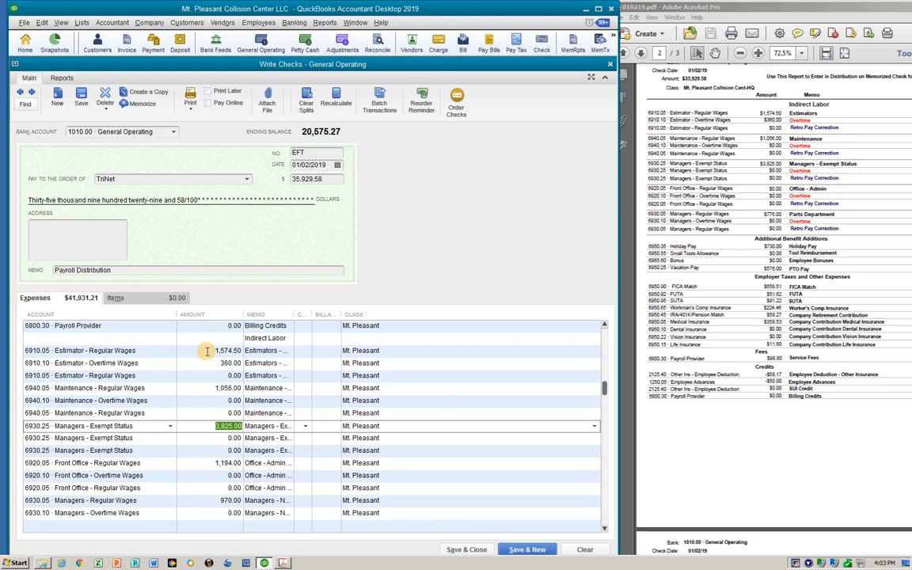
{"action": "key", "text": "Tab"}
{"action": "key", "text": "Tab"}
{"action": "key", "text": "Tab"}
{"action": "key", "text": "Tab"}
{"action": "key", "text": "Tab"}
{"action": "key", "text": "Tab"}
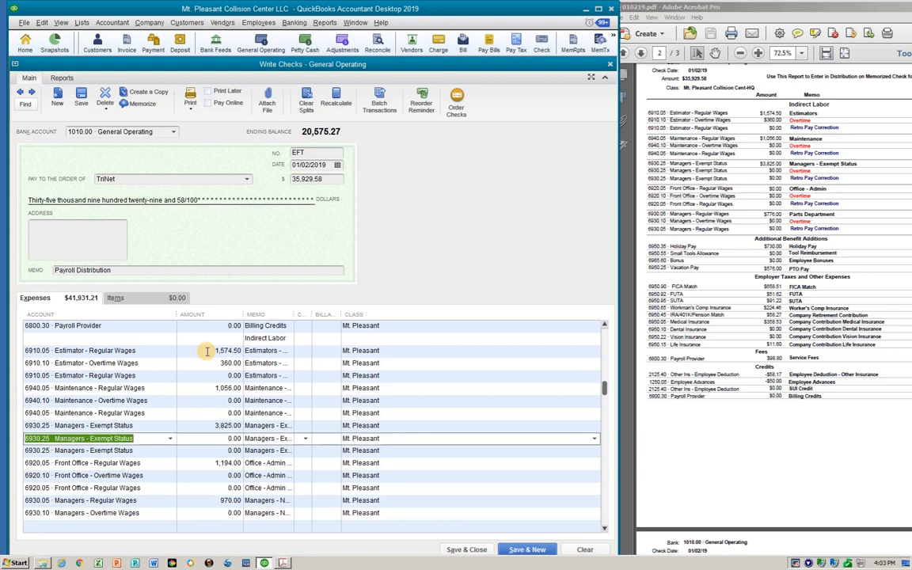
{"action": "key", "text": "Tab"}
{"action": "key", "text": "Tab"}
{"action": "key", "text": "Tab"}
{"action": "key", "text": "Tab"}
{"action": "key", "text": "Tab"}
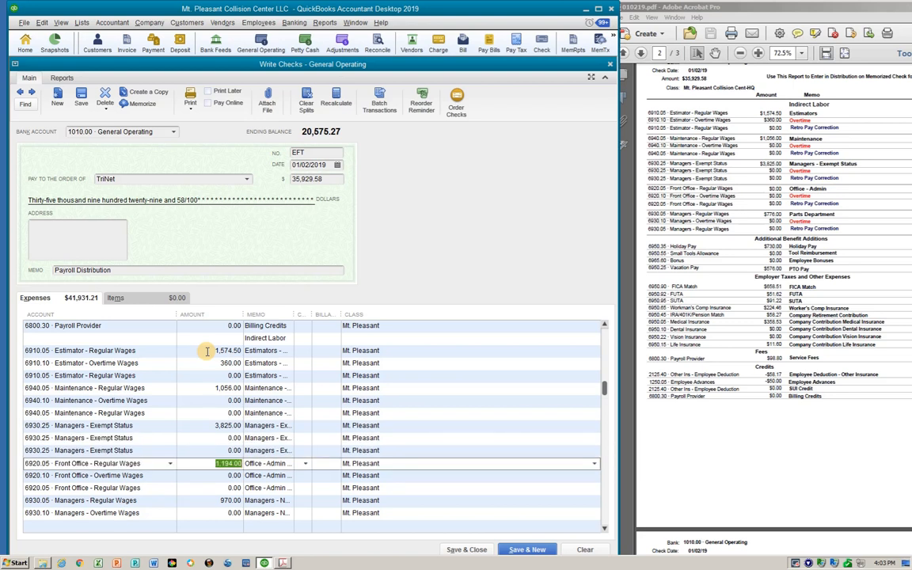
{"action": "type", "text": "776.00"}
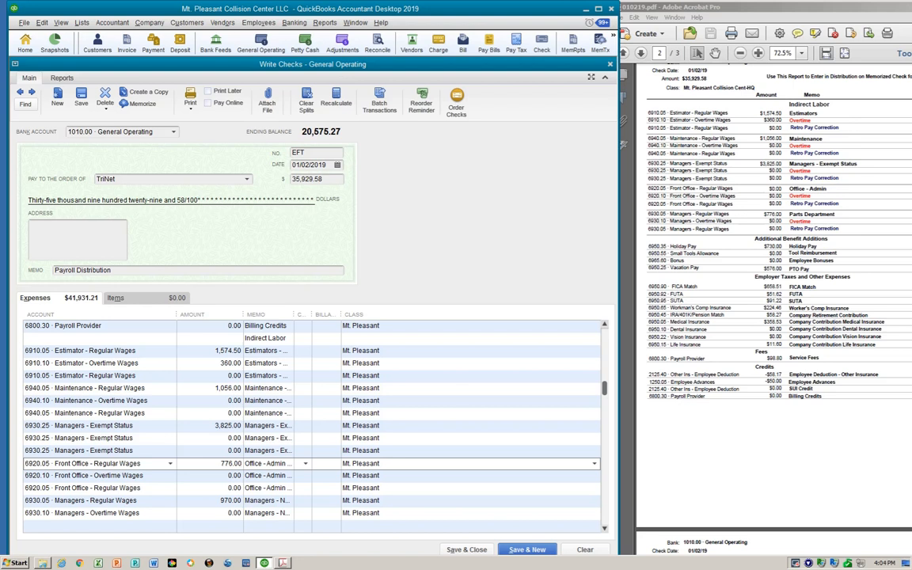
Step: Clear the mistaken amount on the first 6920.05 Front Office - Regular Wages expense line to 0.00
{"action": "key", "text": "BackSpace"}
{"action": "key", "text": "BackSpace"}
{"action": "key", "text": "BackSpace"}
{"action": "key", "text": "BackSpace"}
{"action": "key", "text": "BackSpace"}
{"action": "key", "text": "BackSpace"}
{"action": "key", "text": "Tab"}
{"action": "key", "text": "Tab"}
{"action": "key", "text": "Tab"}
{"action": "key", "text": "Tab"}
{"action": "key", "text": "Tab"}
{"action": "key", "text": "Tab"}
{"action": "key", "text": "Tab"}
{"action": "key", "text": "Tab"}
{"action": "key", "text": "Tab"}
{"action": "key", "text": "Tab"}
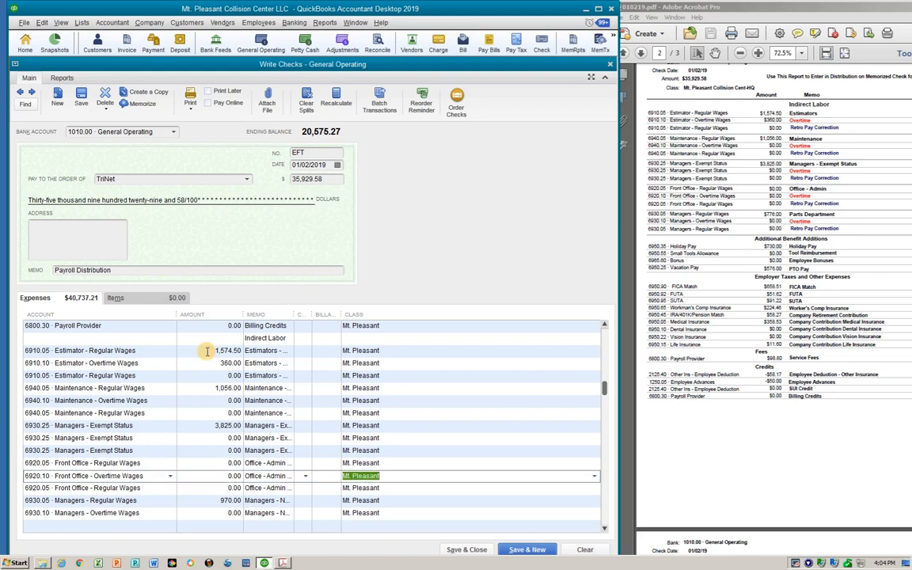
Step: Set the first 6930.05 Managers - Regular Wages expense line to 776.00, per the report's Parts Department amount
{"action": "key", "text": "Tab"}
{"action": "key", "text": "Tab"}
{"action": "key", "text": "Tab"}
{"action": "key", "text": "Tab"}
{"action": "key", "text": "Tab"}
{"action": "key", "text": "Tab"}
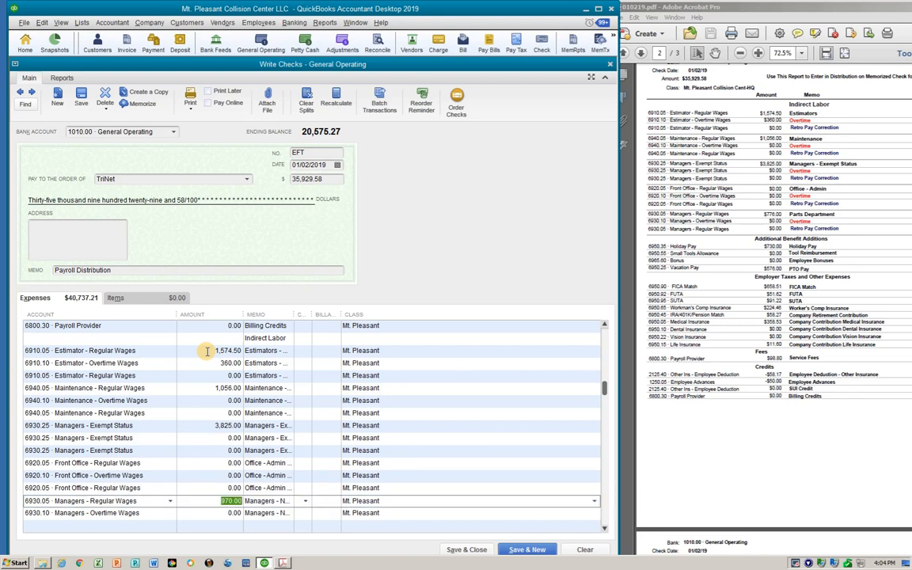
{"action": "type", "text": "776."}
{"action": "key", "text": "Tab"}
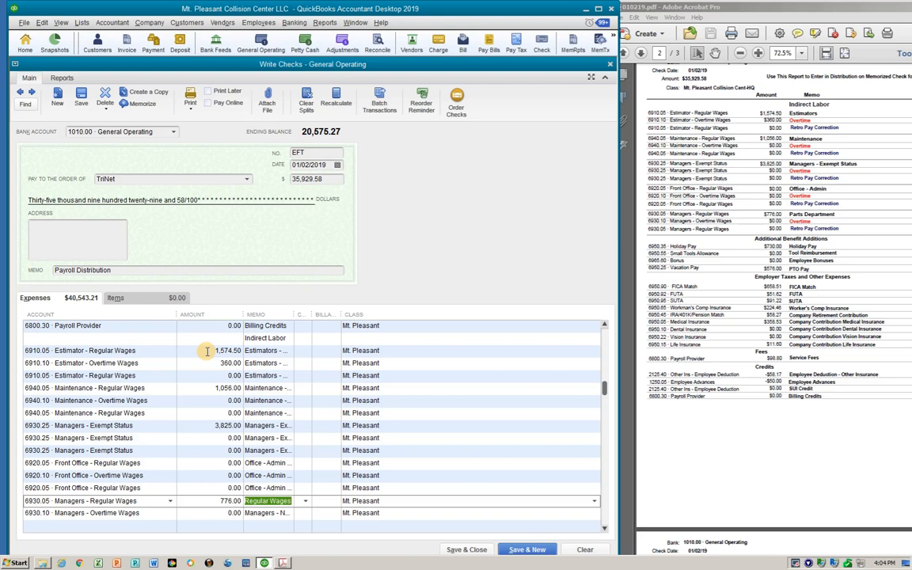
{"action": "key", "text": "Tab"}
{"action": "key", "text": "Tab"}
{"action": "key", "text": "Tab"}
{"action": "key", "text": "Tab"}
{"action": "key", "text": "Tab"}
{"action": "key", "text": "Tab"}
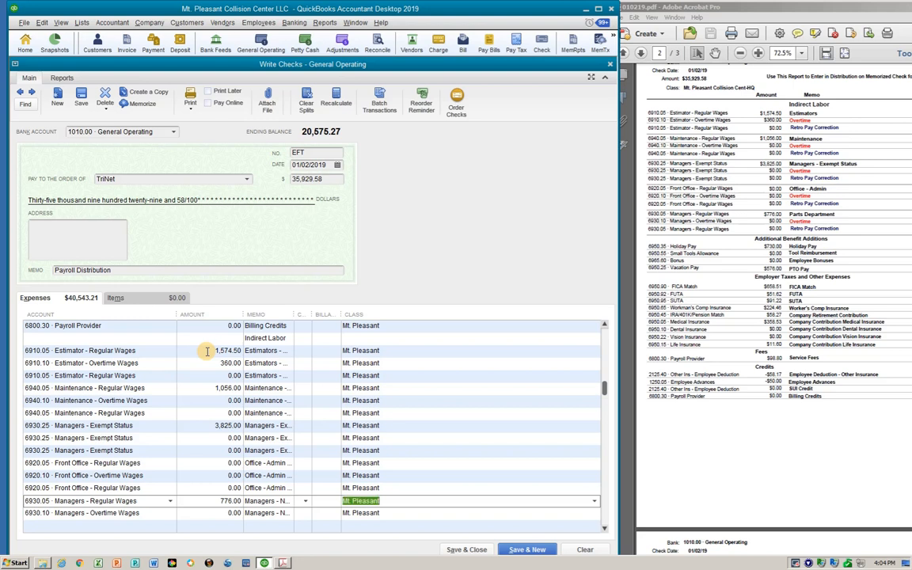
Step: Set the 6950.35 Holiday Pay expense line under Additional Benefit Additions to 730.00
{"action": "key", "text": "Tab"}
{"action": "key", "text": "Tab"}
{"action": "key", "text": "Tab"}
{"action": "key", "text": "Tab"}
{"action": "key", "text": "Tab"}
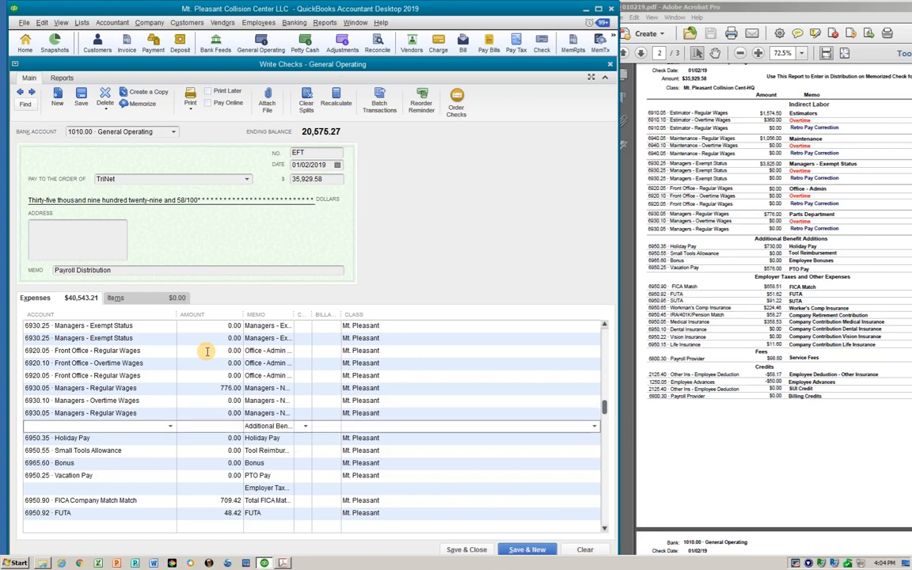
{"action": "key", "text": "Tab"}
{"action": "key", "text": "Tab"}
{"action": "key", "text": "Tab"}
{"action": "key", "text": "Tab"}
{"action": "key", "text": "Tab"}
{"action": "key", "text": "Tab"}
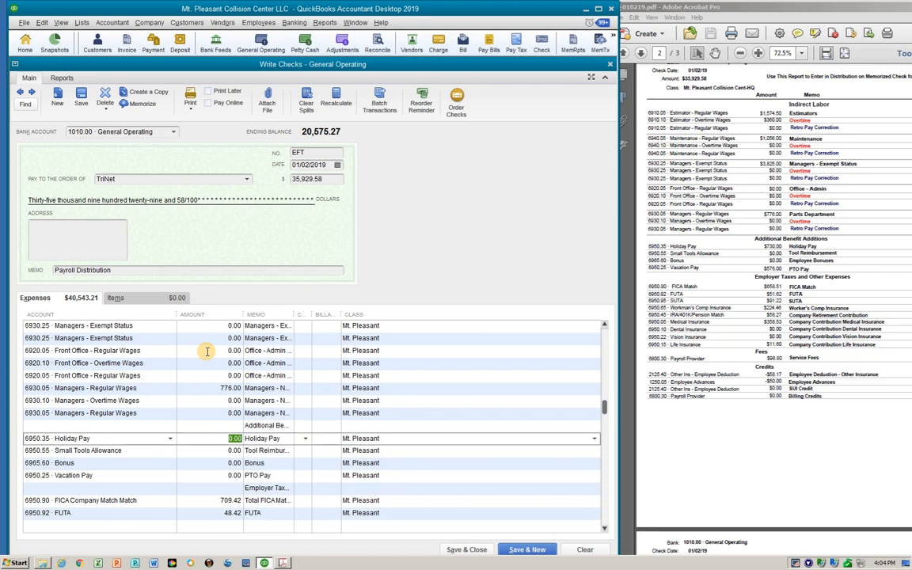
{"action": "type", "text": "730.00"}
{"action": "key", "text": "Tab"}
Step: Set the 6950.25 Vacation Pay expense line with the PTO Pay memo to 576.00
{"action": "key", "text": "Tab"}
{"action": "key", "text": "Tab"}
{"action": "key", "text": "Tab"}
{"action": "key", "text": "Tab"}
{"action": "key", "text": "Tab"}
{"action": "key", "text": "Tab"}
{"action": "key", "text": "Tab"}
{"action": "key", "text": "Tab"}
{"action": "key", "text": "Tab"}
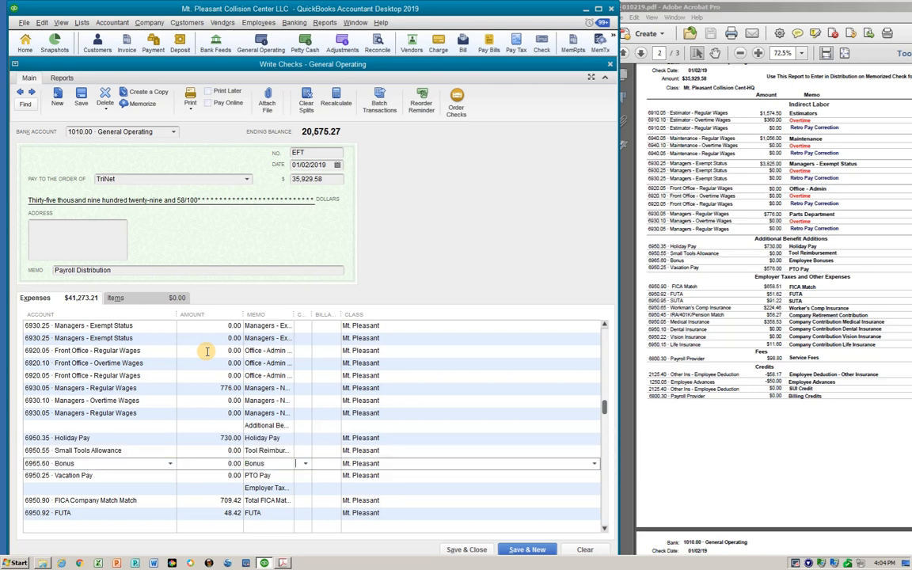
{"action": "key", "text": "Tab"}
{"action": "key", "text": "Tab"}
{"action": "key", "text": "Tab"}
{"action": "key", "text": "Tab"}
{"action": "key", "text": "Tab"}
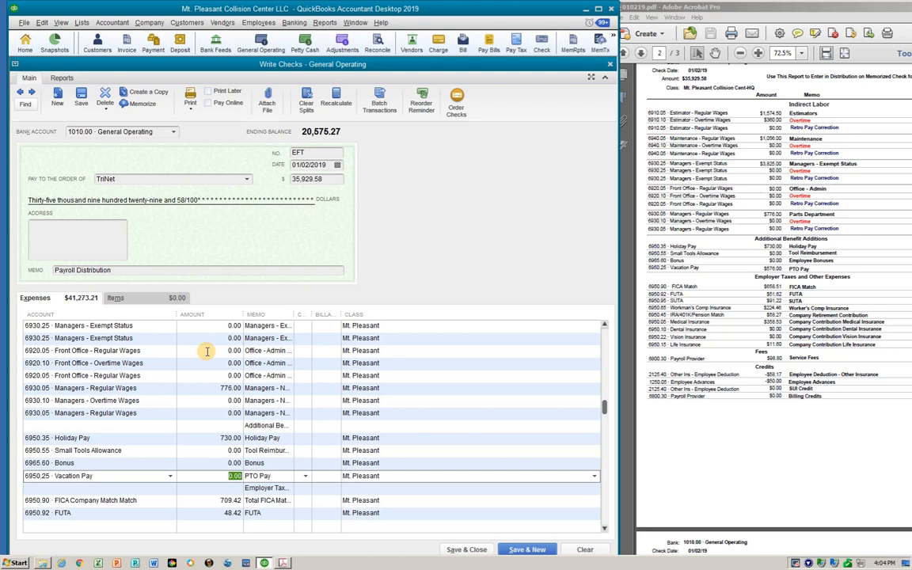
{"action": "type", "text": "576.00"}
{"action": "key", "text": "Tab"}
Step: Set the 6950.90 FICA Company Match expense line under Employer Taxes to 658.51
{"action": "key", "text": "Tab"}
{"action": "key", "text": "Tab"}
{"action": "key", "text": "Tab"}
{"action": "key", "text": "Tab"}
{"action": "key", "text": "Tab"}
{"action": "key", "text": "Tab"}
{"action": "key", "text": "Tab"}
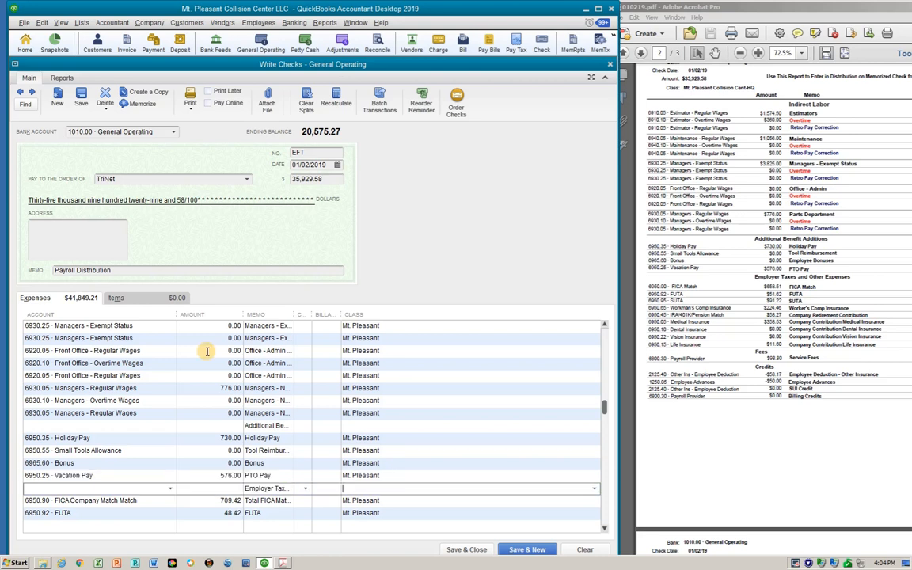
{"action": "key", "text": "Tab"}
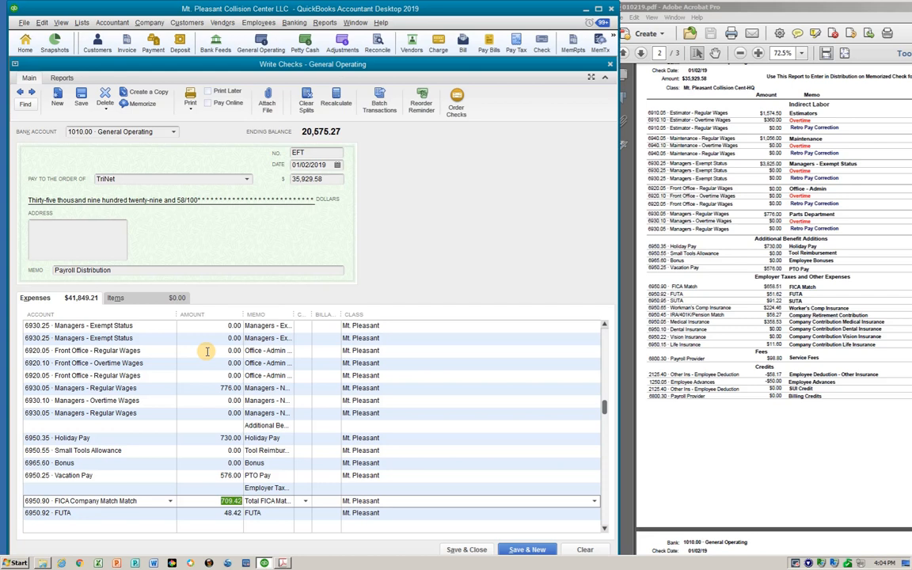
{"action": "type", "text": "658.51"}
{"action": "key", "text": "Tab"}
Step: Set the 6950.92 FUTA expense line to 51.62
{"action": "key", "text": "Tab"}
{"action": "key", "text": "Tab"}
{"action": "key", "text": "Tab"}
{"action": "key", "text": "Tab"}
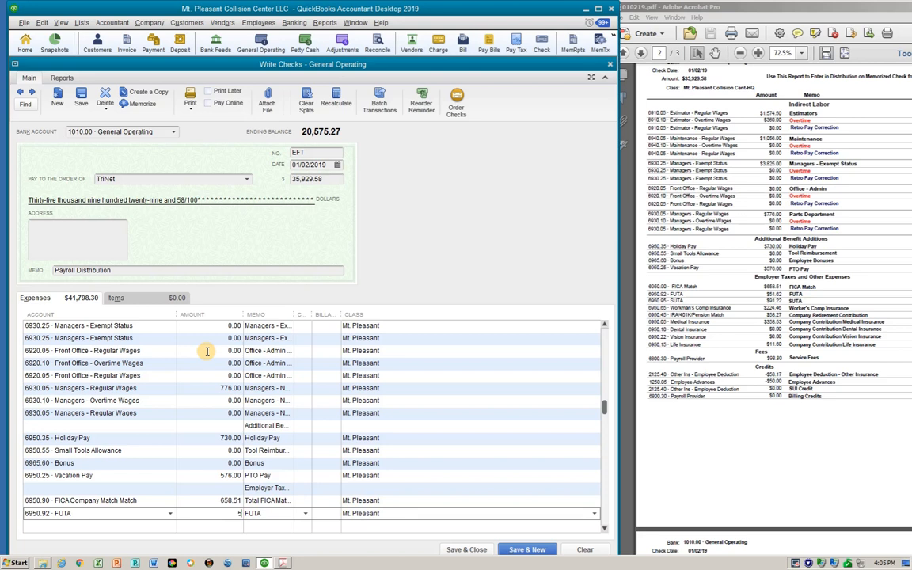
{"action": "type", "text": "51.62"}
{"action": "key", "text": "Tab"}
Step: Set the 6950.95 SUTA expense line under Employer Taxes to 91.22
{"action": "key", "text": "Tab"}
{"action": "key", "text": "Tab"}
{"action": "key", "text": "Tab"}
{"action": "key", "text": "Tab"}
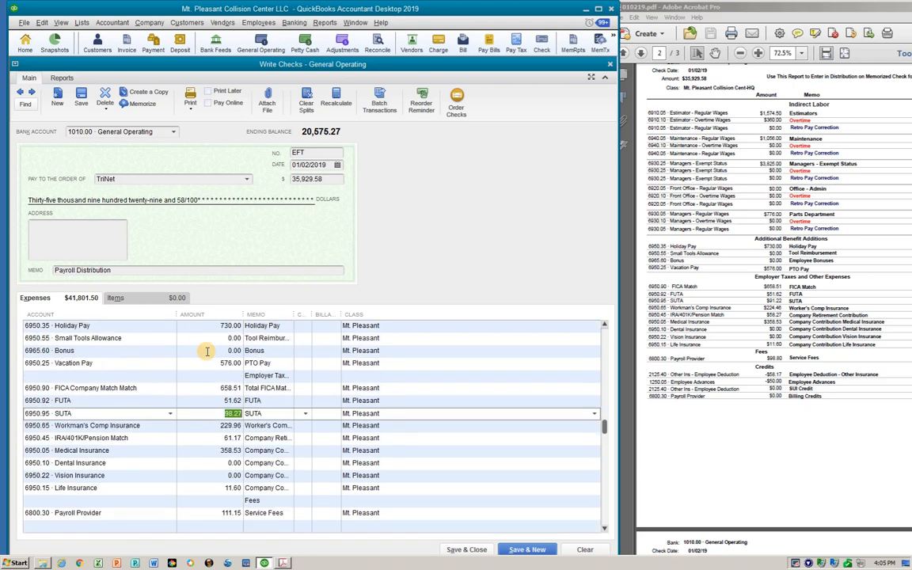
{"action": "key", "text": "Tab"}
{"action": "key", "text": "shift+Tab"}
{"action": "type", "text": "91.22"}
{"action": "key", "text": "Down"}
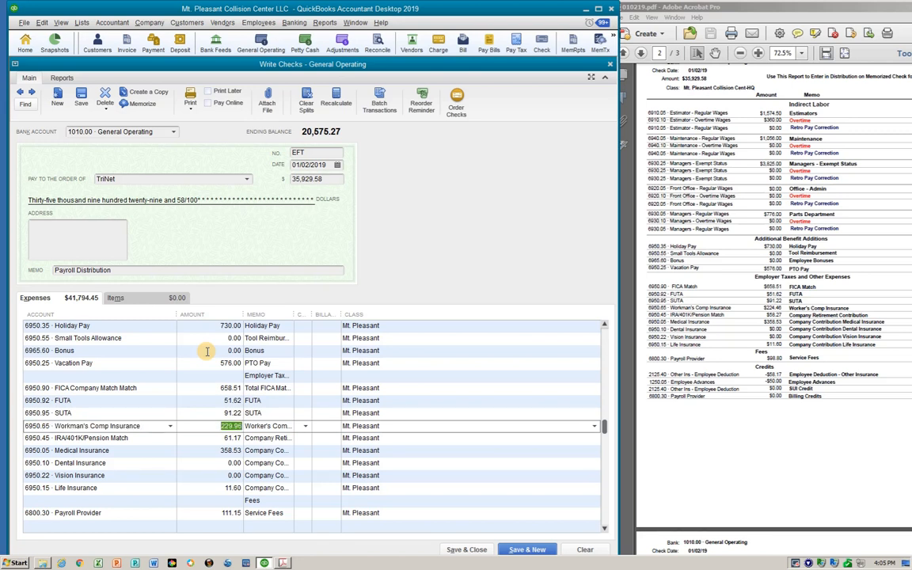
Step: Set the 6950.65 Workman's Comp Insurance line to 224.46 and the 6950.45 IRA/401K/Pension Match line to 58.27
{"action": "type", "text": "224.46"}
{"action": "key", "text": "Down"}
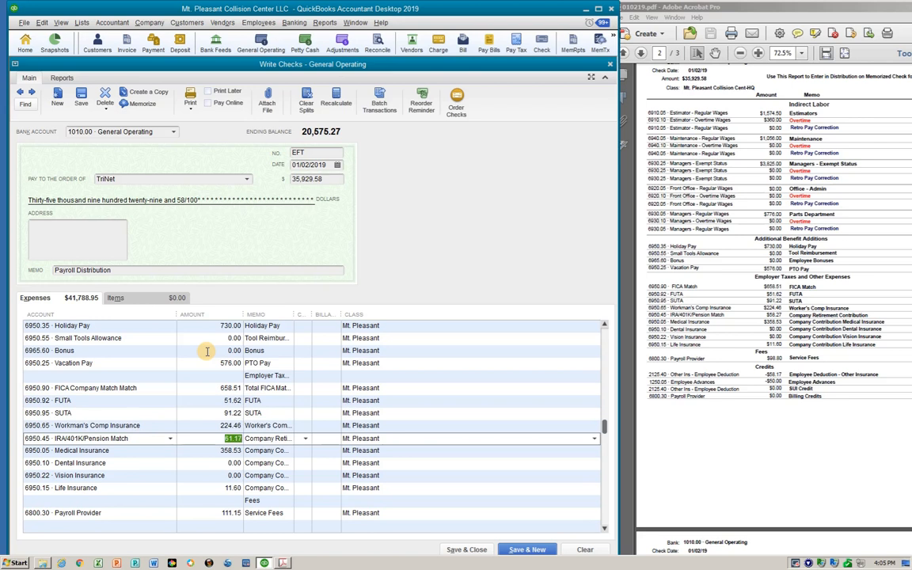
{"action": "type", "text": "58.27"}
{"action": "key", "text": "Down"}
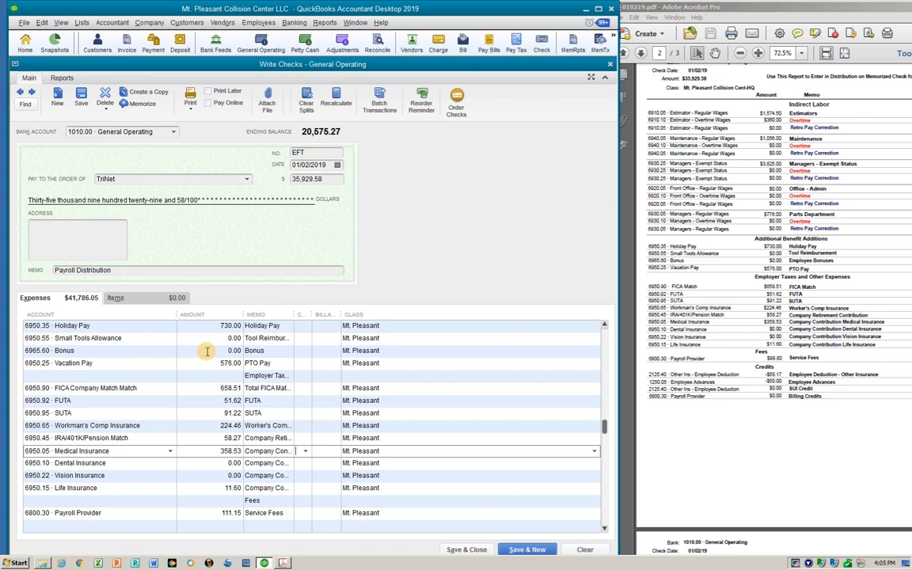
Step: Check the Medical, Dental, Vision and Life Insurance expense lines against the amounts in the payroll report
{"action": "key", "text": "Down"}
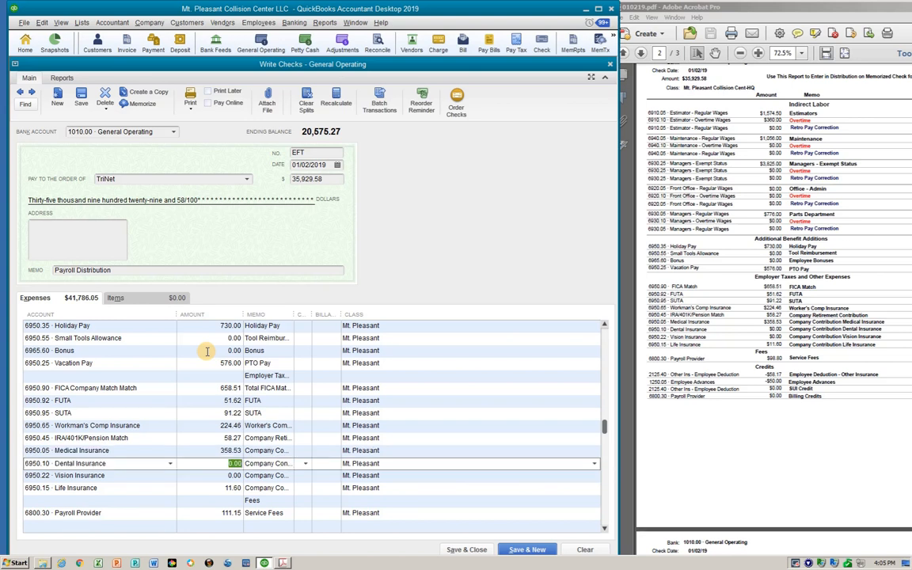
{"action": "key", "text": "Tab"}
{"action": "key", "text": "Tab"}
{"action": "key", "text": "Tab"}
{"action": "key", "text": "Tab"}
{"action": "key", "text": "Tab"}
{"action": "key", "text": "Tab"}
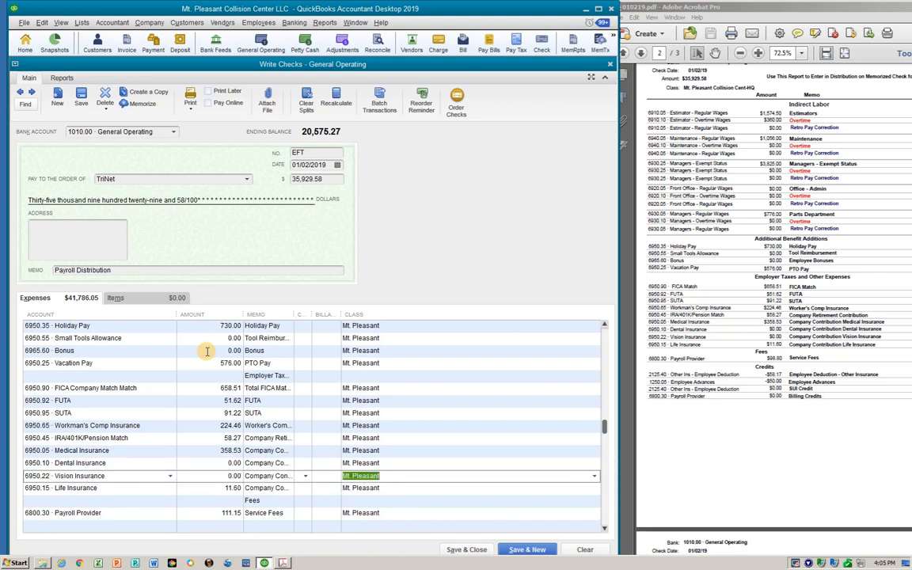
{"action": "key", "text": "Tab"}
{"action": "key", "text": "Tab"}
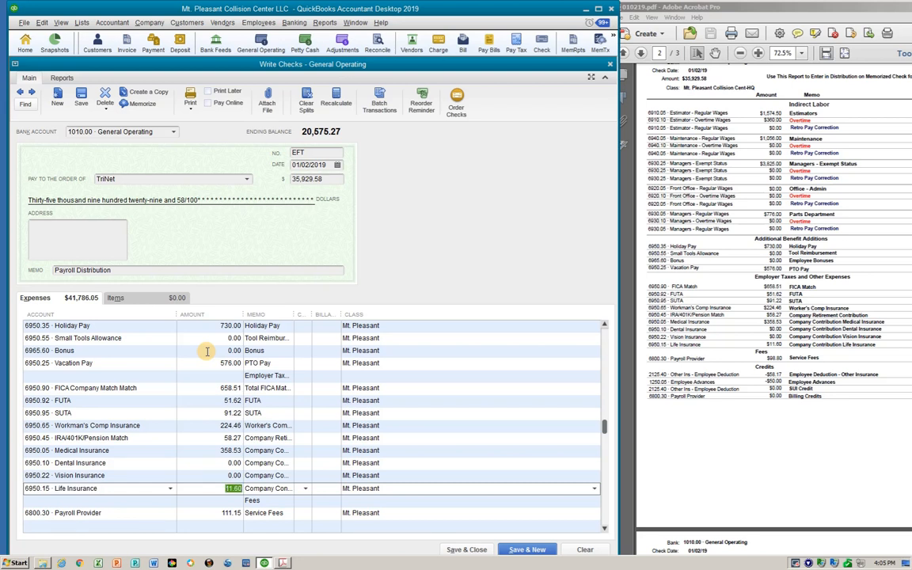
{"action": "key", "text": "Tab"}
{"action": "key", "text": "Tab"}
{"action": "key", "text": "Tab"}
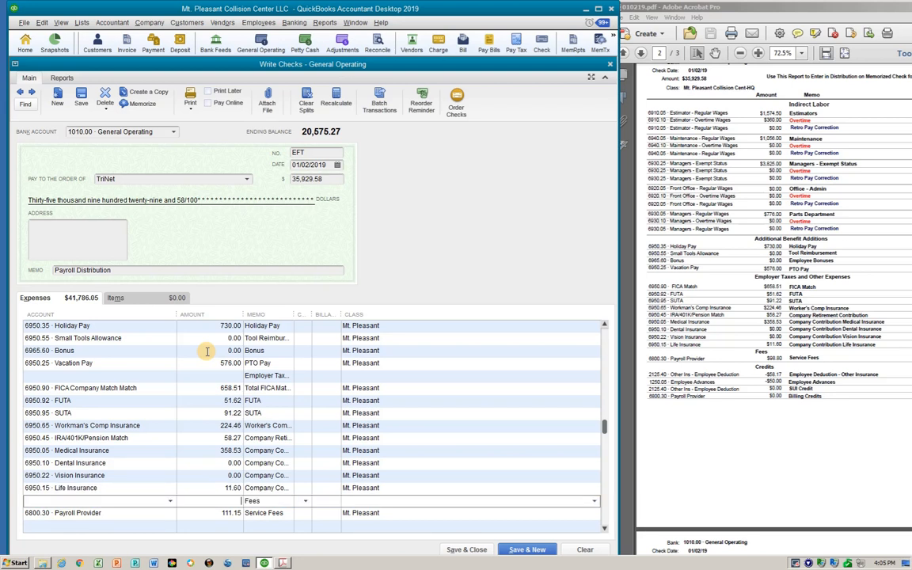
Step: Set the 6800.30 Payroll Provider line with the Service Fees memo to 98.80
{"action": "key", "text": "Tab"}
{"action": "key", "text": "Tab"}
{"action": "key", "text": "Tab"}
{"action": "key", "text": "Tab"}
{"action": "key", "text": "Tab"}
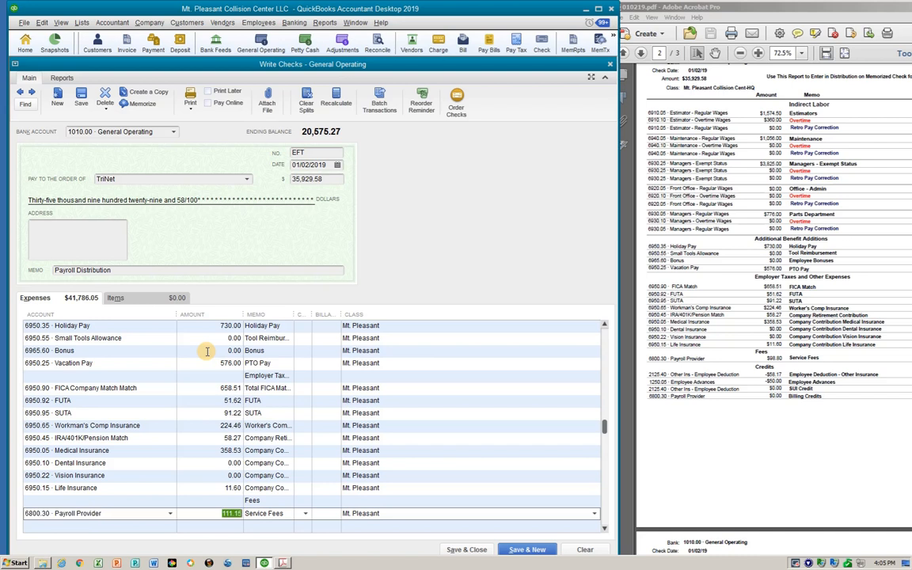
{"action": "type", "text": "98.80"}
{"action": "key", "text": "Tab"}
Step: Check the Indirect Labor credit lines for Other Ins, Employee Advances, SUTA and Billing Credits against the payroll report
{"action": "key", "text": "Tab"}
{"action": "key", "text": "Tab"}
{"action": "key", "text": "Tab"}
{"action": "key", "text": "Tab"}
{"action": "key", "text": "Tab"}
{"action": "key", "text": "Tab"}
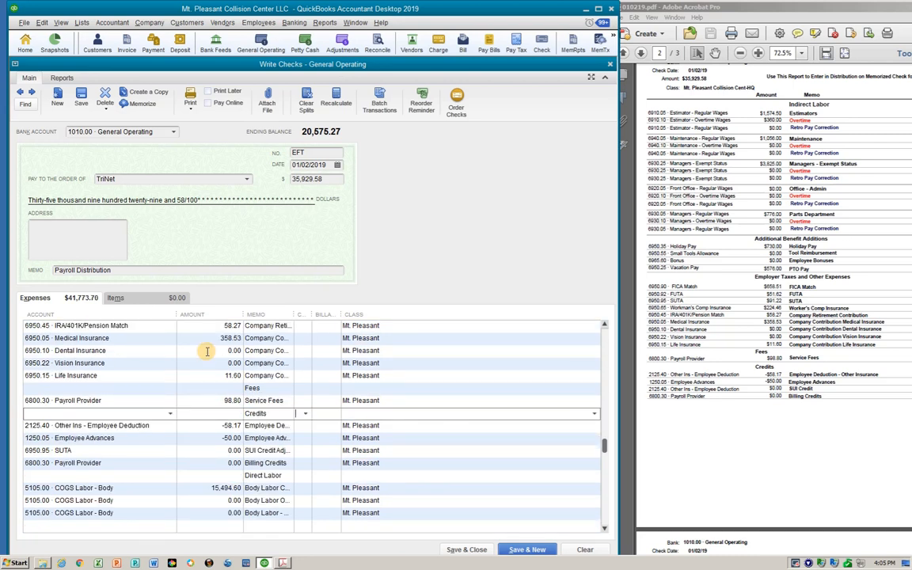
{"action": "key", "text": "Tab"}
{"action": "key", "text": "Tab"}
{"action": "key", "text": "Tab"}
{"action": "key", "text": "Tab"}
{"action": "key", "text": "Tab"}
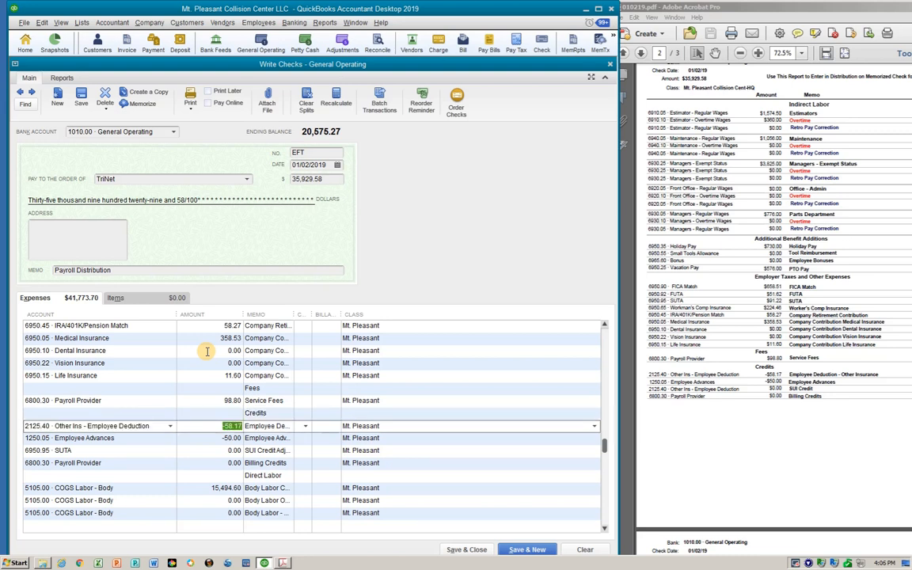
{"action": "key", "text": "Tab"}
{"action": "key", "text": "Tab"}
{"action": "key", "text": "Tab"}
{"action": "key", "text": "Tab"}
{"action": "key", "text": "Tab"}
{"action": "key", "text": "Tab"}
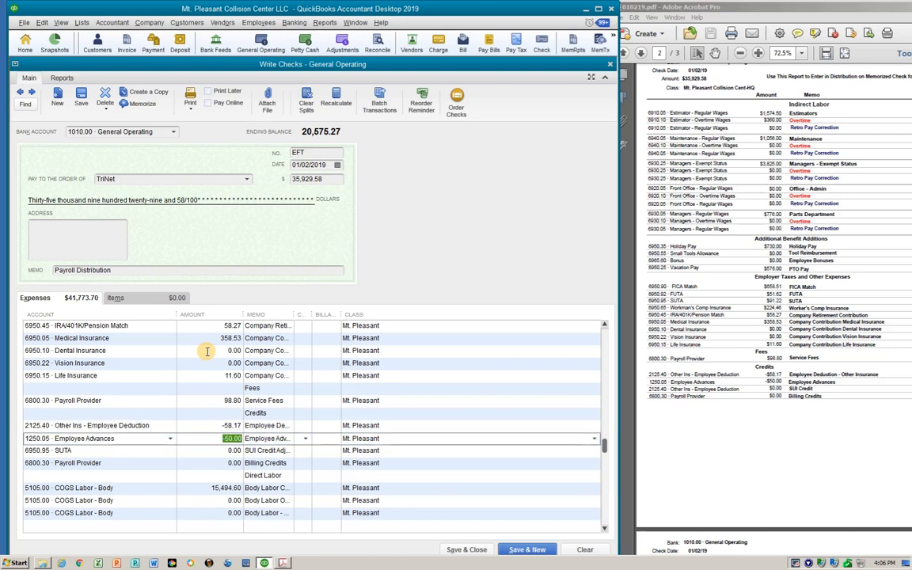
{"action": "key", "text": "Tab"}
{"action": "key", "text": "Tab"}
{"action": "key", "text": "Tab"}
{"action": "key", "text": "Tab"}
{"action": "key", "text": "Tab"}
{"action": "key", "text": "Tab"}
{"action": "key", "text": "Tab"}
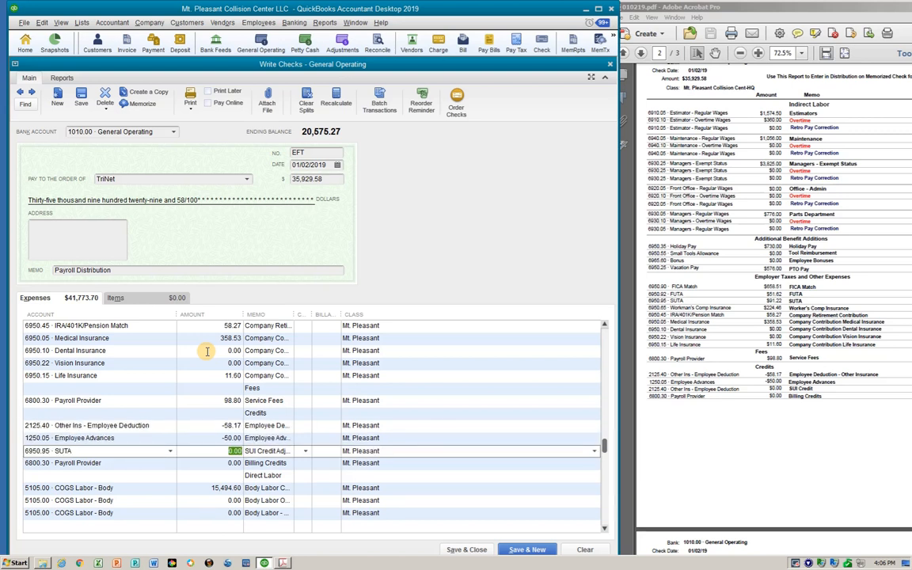
{"action": "key", "text": "Tab"}
{"action": "key", "text": "Tab"}
{"action": "key", "text": "Tab"}
{"action": "key", "text": "Tab"}
{"action": "key", "text": "Tab"}
{"action": "key", "text": "Tab"}
{"action": "key", "text": "Tab"}
{"action": "key", "text": "Tab"}
{"action": "key", "text": "Tab"}
{"action": "key", "text": "Tab"}
{"action": "key", "text": "Tab"}
{"action": "key", "text": "Tab"}
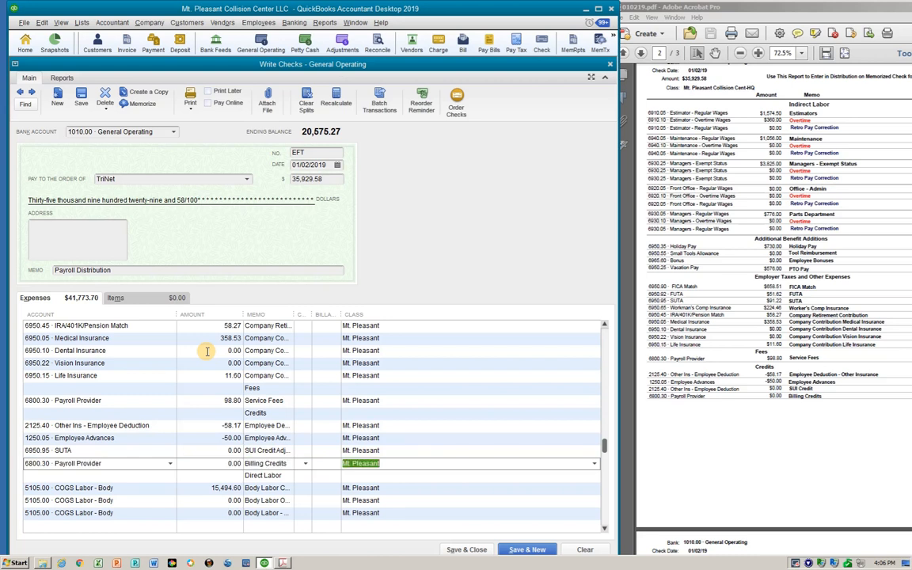
{"action": "key", "text": "Tab"}
{"action": "key", "text": "Tab"}
{"action": "key", "text": "Tab"}
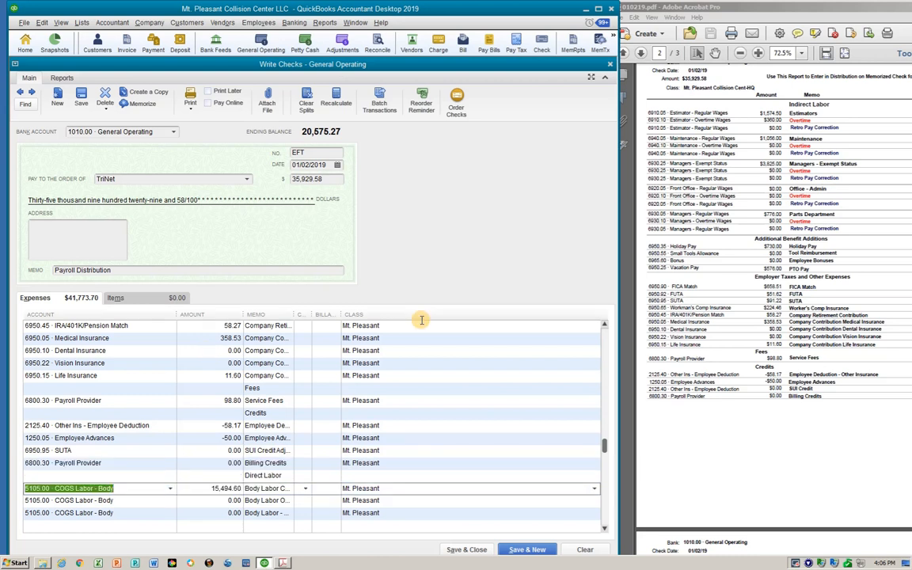
Step: Consult the Direct Labor section on page 3 of the payroll report and set the first 5105.00 COGS Labor - Body line to 11,669.00
{"action": "left_click", "coordinate": [788, 358]}
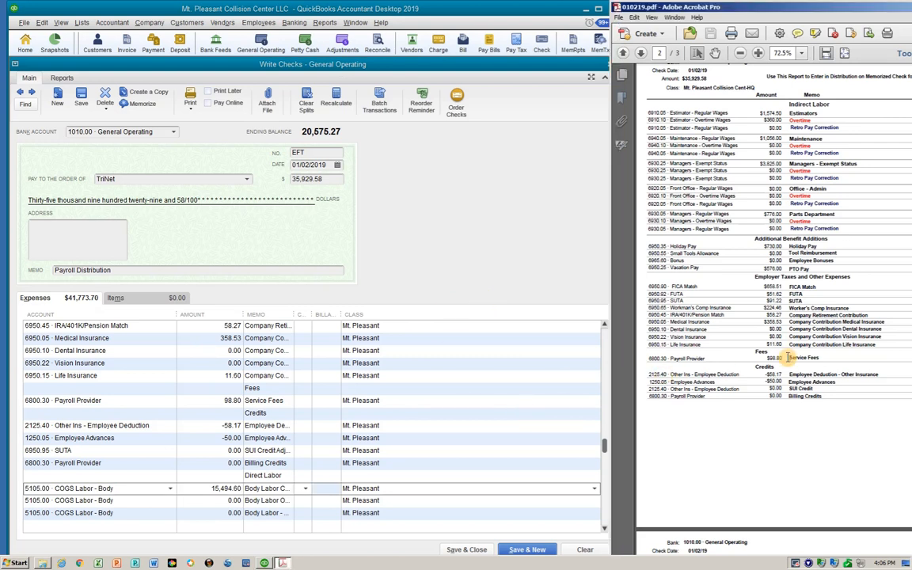
{"action": "scroll", "coordinate": [788, 358], "scroll_direction": "down", "scroll_amount": 5}
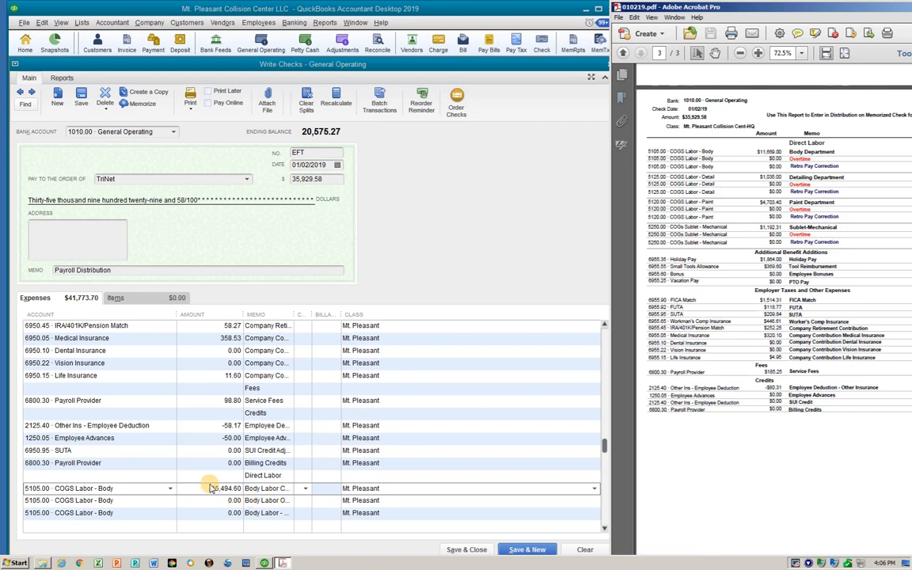
{"action": "left_click", "coordinate": [207, 488]}
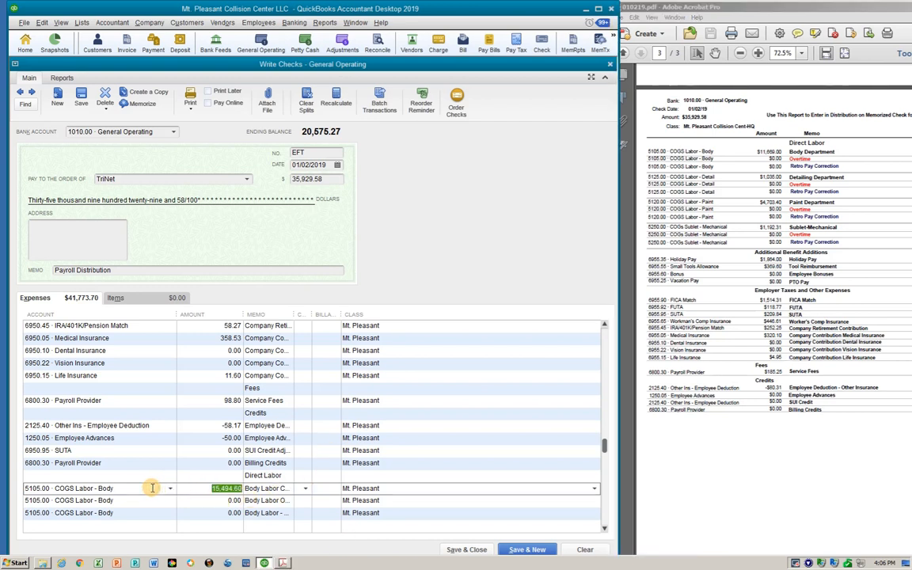
{"action": "type", "text": "11"}
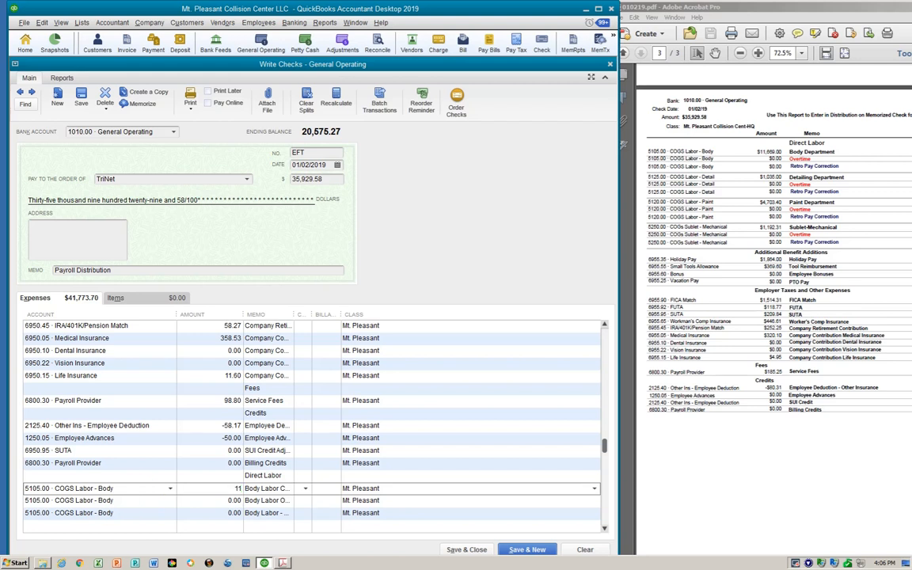
{"action": "type", "text": "669"}
{"action": "key", "text": "Tab"}
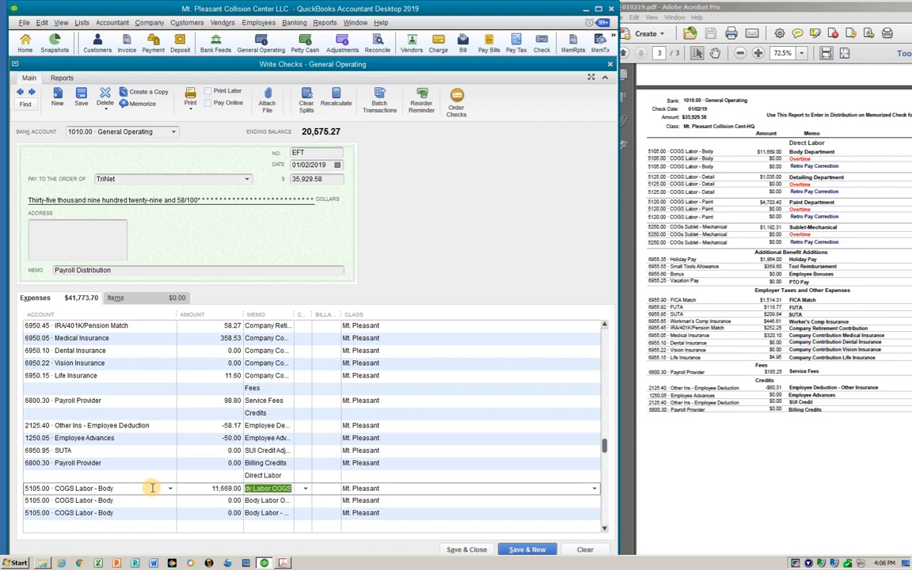
{"action": "key", "text": "Tab"}
{"action": "key", "text": "Tab"}
{"action": "key", "text": "Tab"}
{"action": "key", "text": "Tab"}
{"action": "key", "text": "Tab"}
{"action": "key", "text": "Tab"}
{"action": "key", "text": "Tab"}
{"action": "key", "text": "Tab"}
{"action": "key", "text": "Tab"}
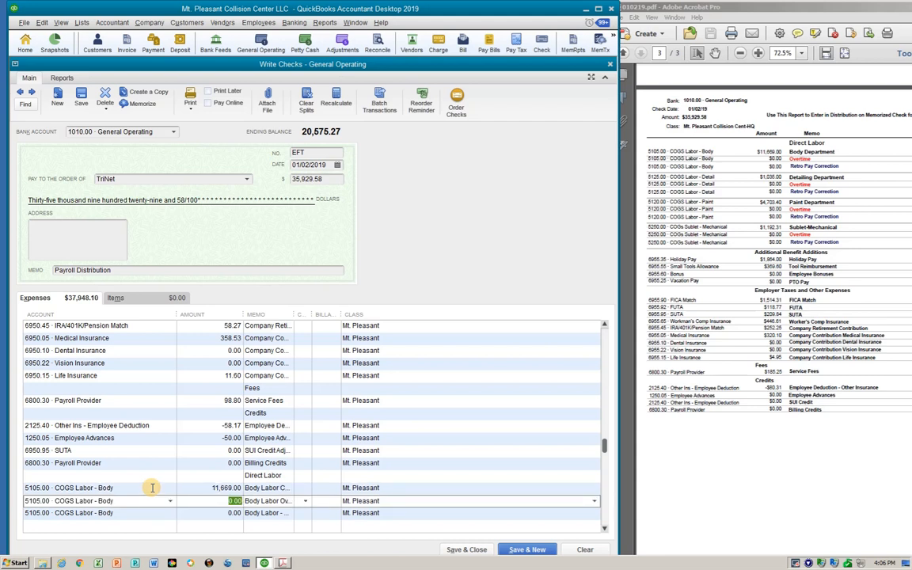
Step: Check the remaining 5105.00 COGS Labor - Body lines and the 5125.00 COGS Labor - Detail lines against the payroll report
{"action": "key", "text": "Tab"}
{"action": "key", "text": "Tab"}
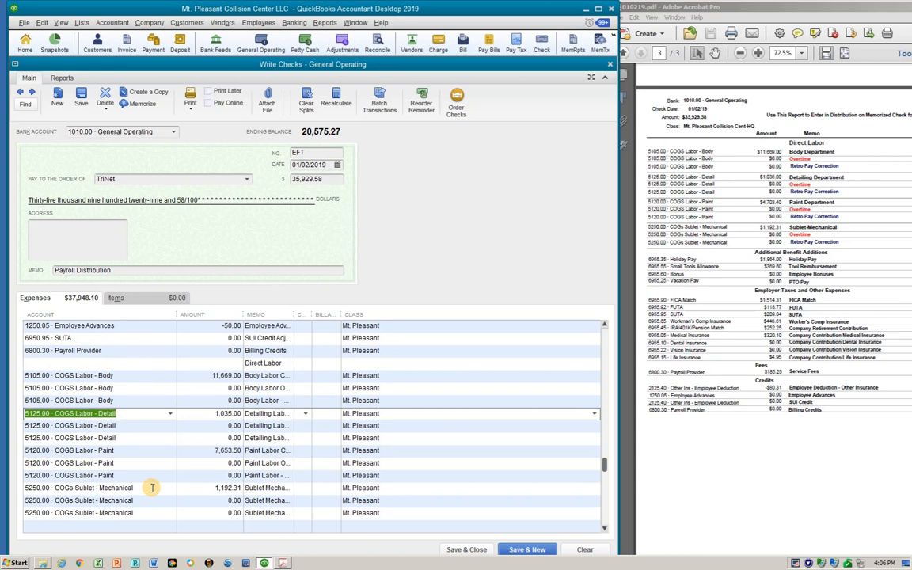
{"action": "key", "text": "Tab"}
{"action": "key", "text": "Tab"}
{"action": "key", "text": "Tab"}
{"action": "key", "text": "Tab"}
{"action": "key", "text": "Tab"}
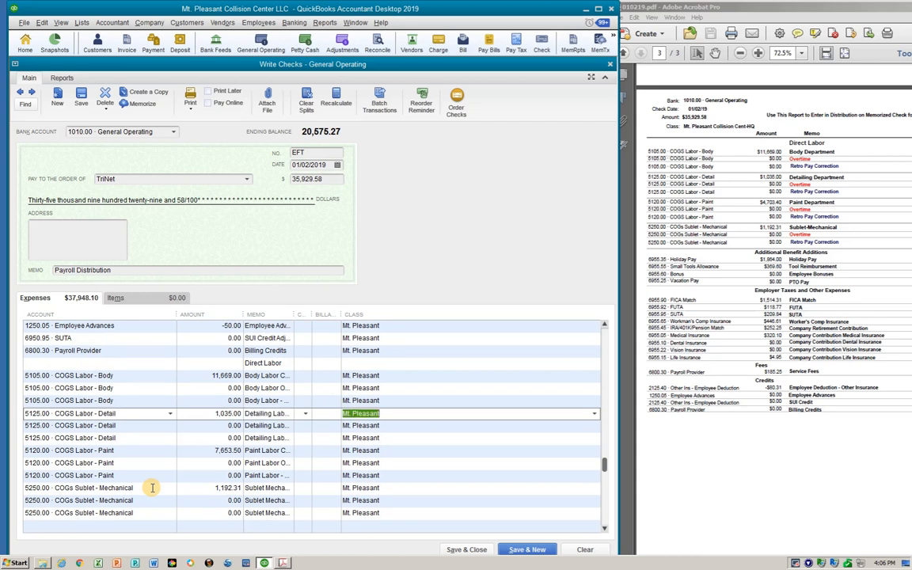
{"action": "key", "text": "Tab"}
{"action": "key", "text": "Tab"}
{"action": "key", "text": "Tab"}
{"action": "key", "text": "Tab"}
{"action": "key", "text": "Tab"}
{"action": "key", "text": "Tab"}
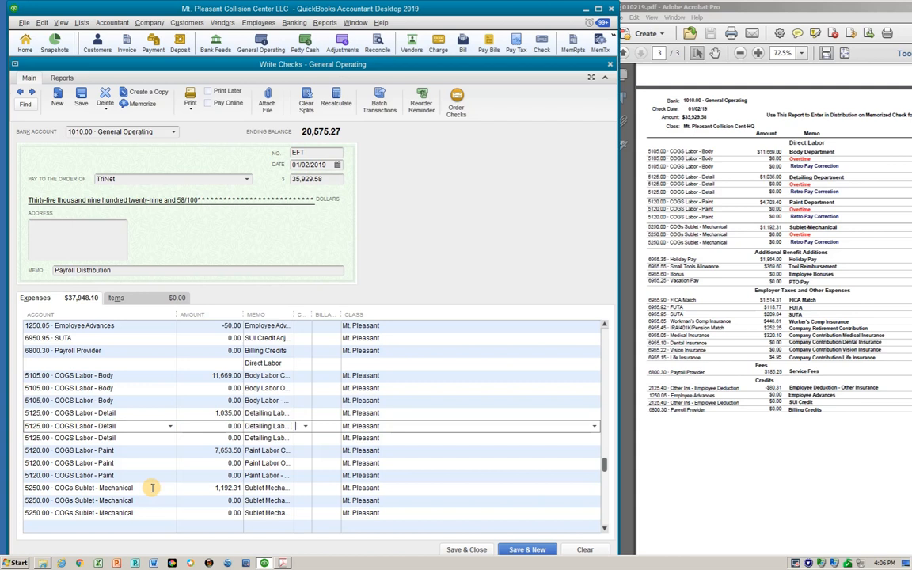
Step: Set the first 5120.00 COGS Labor - Paint line to 4,703.40
{"action": "key", "text": "Tab"}
{"action": "key", "text": "Tab"}
{"action": "key", "text": "Tab"}
{"action": "key", "text": "Tab"}
{"action": "key", "text": "Tab"}
{"action": "key", "text": "Tab"}
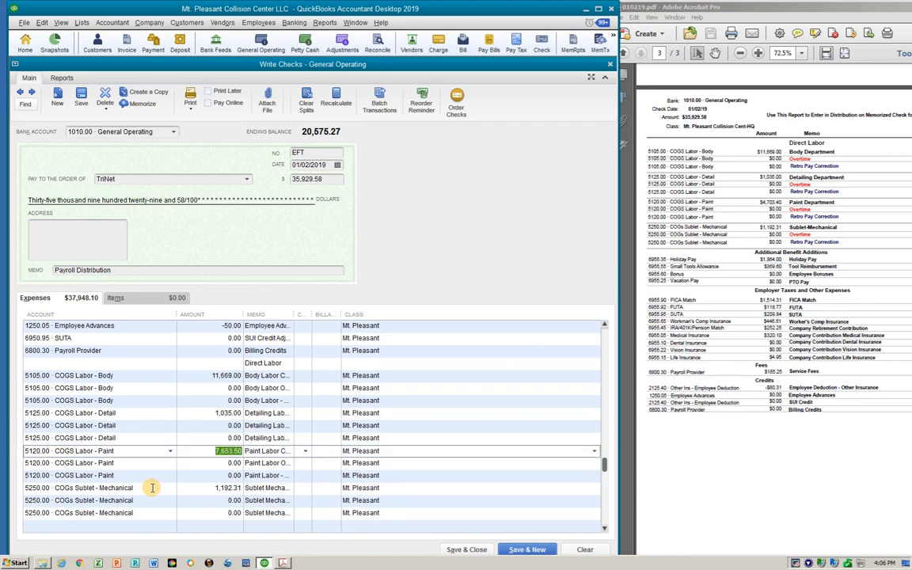
{"action": "type", "text": "4"}
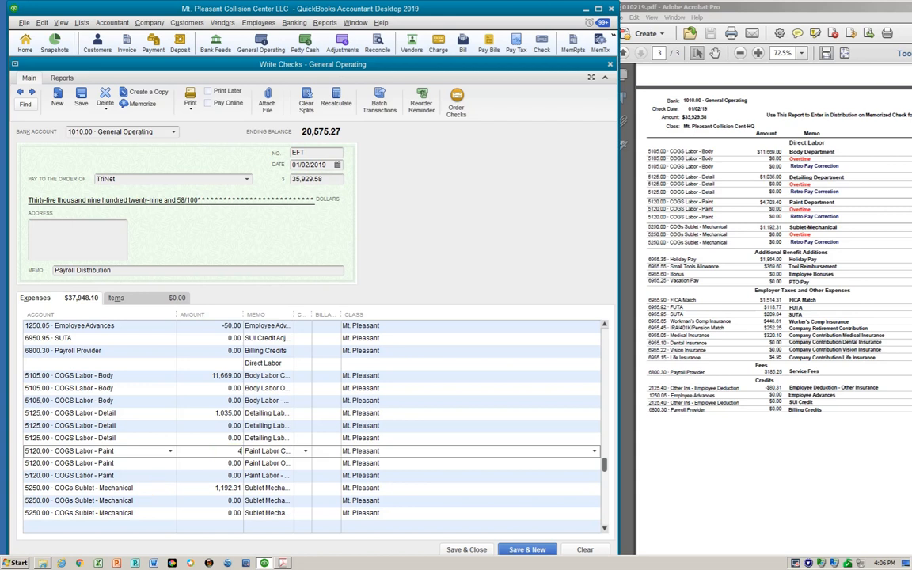
{"action": "type", "text": "703.40"}
Step: Check the overtime and retro pay correction lines of 5120.00 COGS Labor - Paint against the payroll report
{"action": "key", "text": "Tab"}
{"action": "key", "text": "Tab"}
{"action": "key", "text": "Tab"}
{"action": "key", "text": "Tab"}
{"action": "key", "text": "Tab"}
{"action": "key", "text": "Tab"}
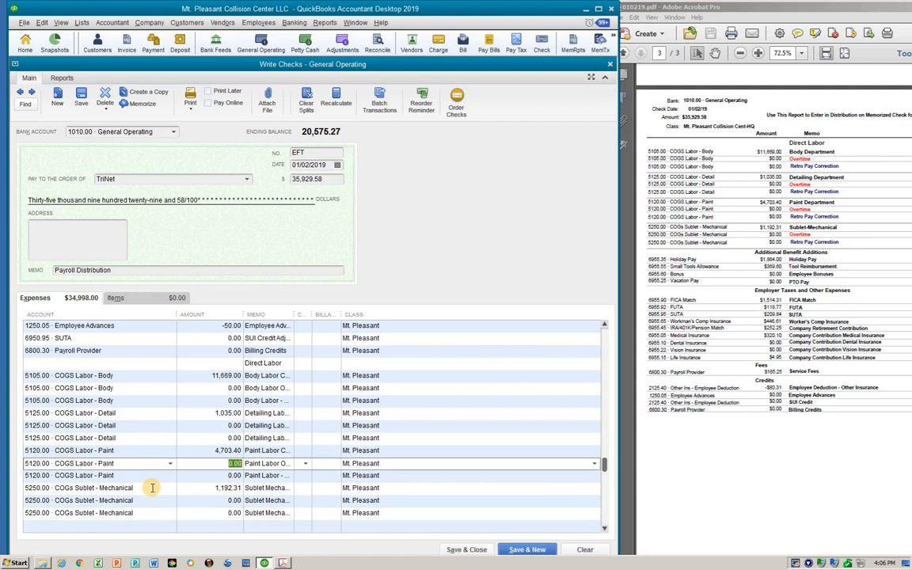
{"action": "key", "text": "Tab"}
{"action": "key", "text": "Tab"}
{"action": "key", "text": "Tab"}
{"action": "key", "text": "Tab"}
{"action": "key", "text": "Tab"}
{"action": "key", "text": "Tab"}
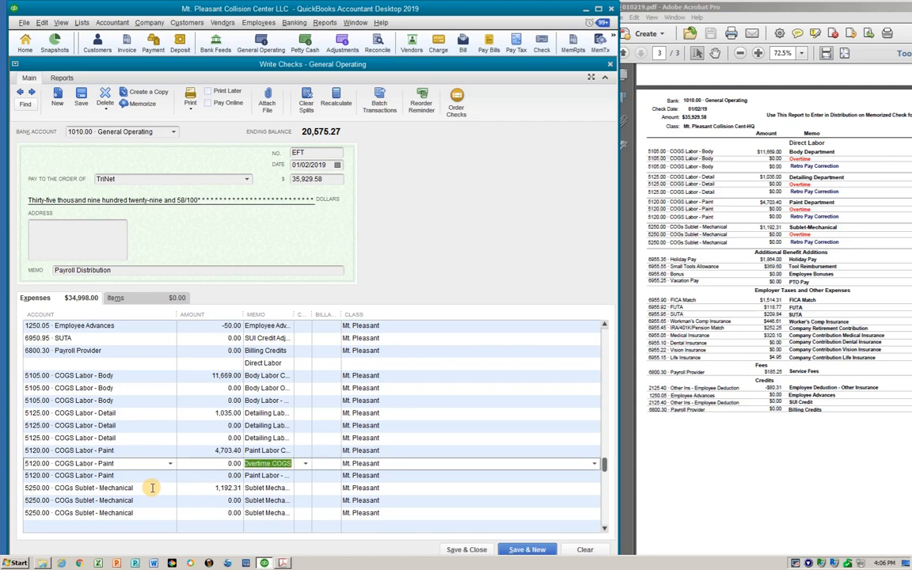
Step: Enter 1,192.31 as the amount of the first 5250.00 COGs Sublet - Mechanical line
{"action": "key", "text": "Tab"}
{"action": "key", "text": "Tab"}
{"action": "key", "text": "Tab"}
{"action": "key", "text": "Tab"}
{"action": "key", "text": "Tab"}
{"action": "key", "text": "Tab"}
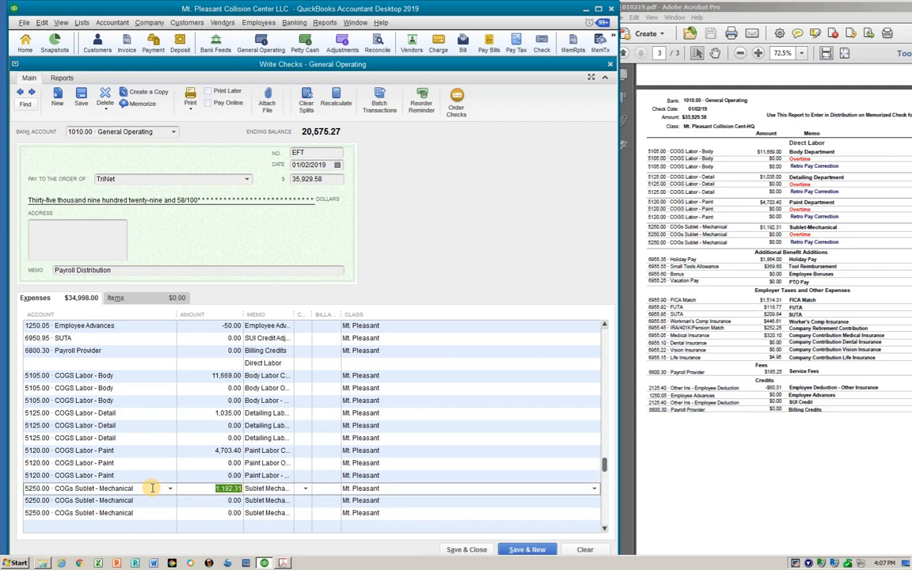
{"action": "type", "text": "1,192.31"}
{"action": "key", "text": "Tab"}
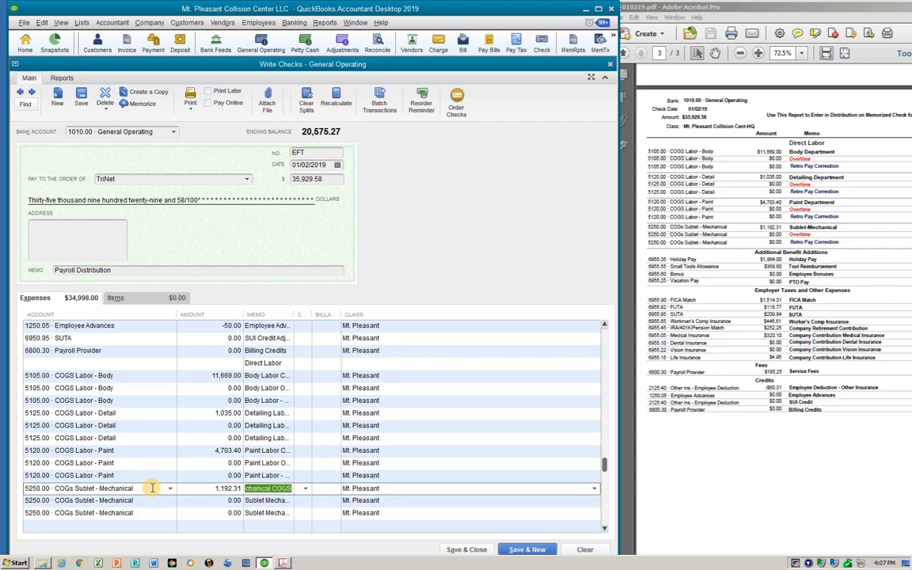
Step: Check the overtime and pay correction lines of 5250.00 COGs Sublet - Mechanical against the payroll report
{"action": "key", "text": "Tab"}
{"action": "key", "text": "Tab"}
{"action": "key", "text": "Tab"}
{"action": "key", "text": "Tab"}
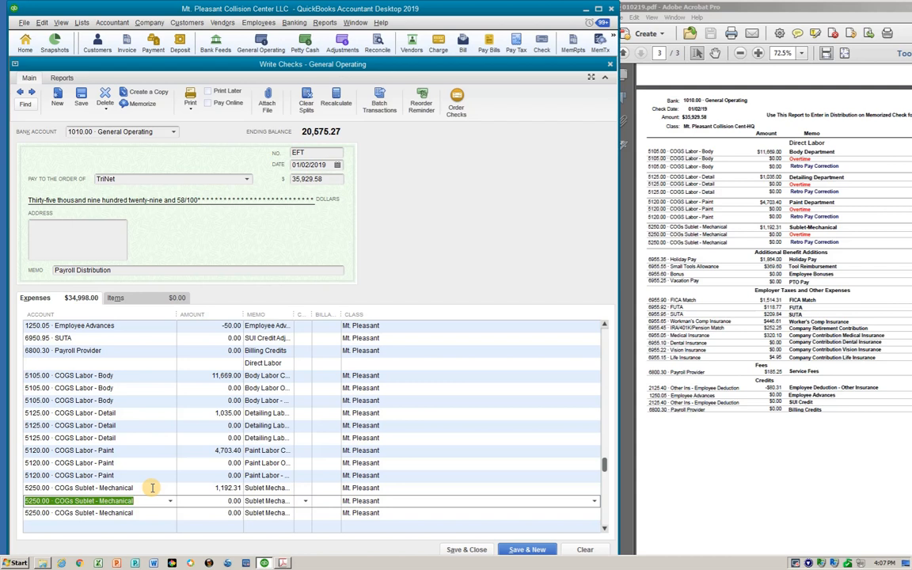
{"action": "key", "text": "Tab"}
{"action": "key", "text": "Tab"}
{"action": "key", "text": "Tab"}
{"action": "key", "text": "Tab"}
{"action": "key", "text": "Tab"}
{"action": "key", "text": "Tab"}
{"action": "key", "text": "Tab"}
{"action": "key", "text": "Tab"}
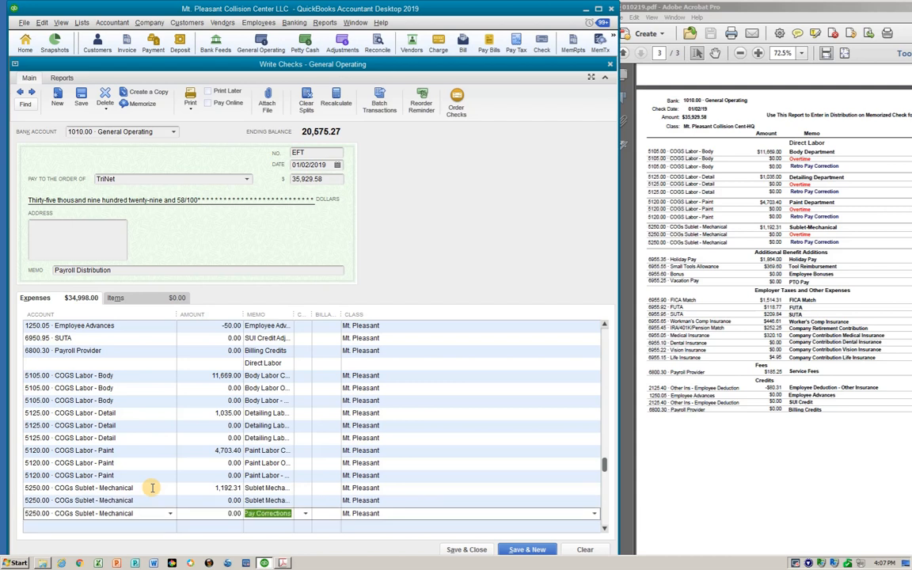
Step: Set the 6955.35 Holiday Pay line under the additional benefits to 1,864.00
{"action": "key", "text": "Tab"}
{"action": "key", "text": "Tab"}
{"action": "key", "text": "Tab"}
{"action": "key", "text": "Tab"}
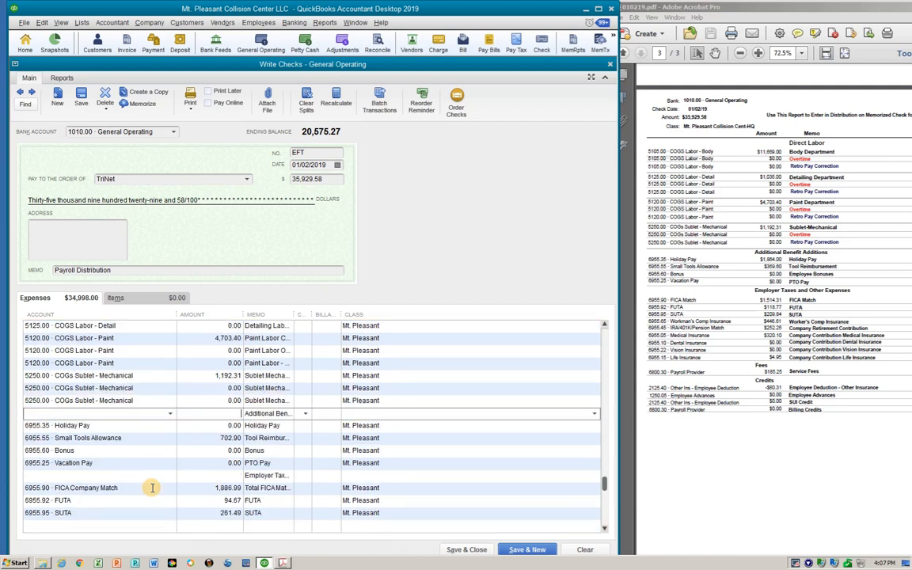
{"action": "key", "text": "Tab"}
{"action": "key", "text": "Tab"}
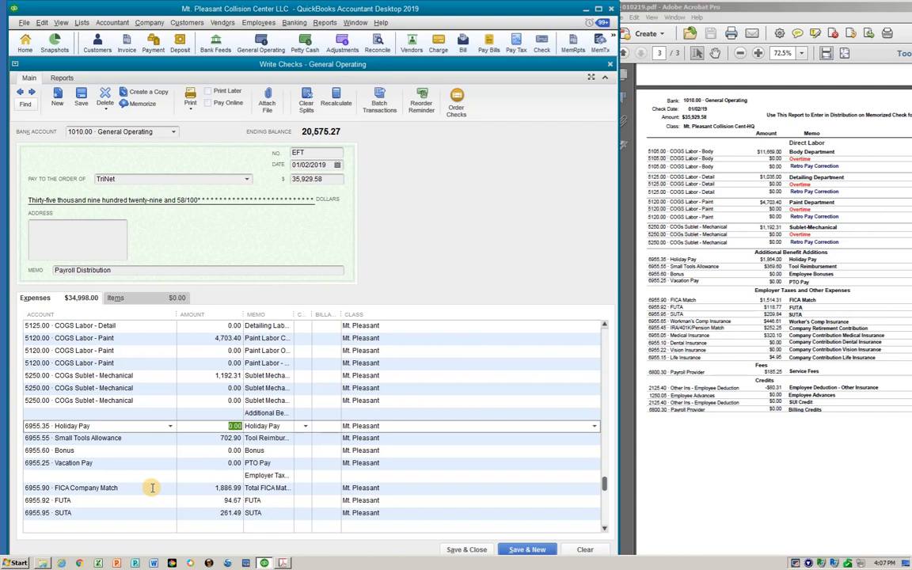
{"action": "type", "text": "1864.0"}
Step: Set the 6955.55 Small Tools Allowance line to 369.60
{"action": "key", "text": "Tab"}
{"action": "key", "text": "Tab"}
{"action": "key", "text": "Tab"}
{"action": "key", "text": "Tab"}
{"action": "key", "text": "Tab"}
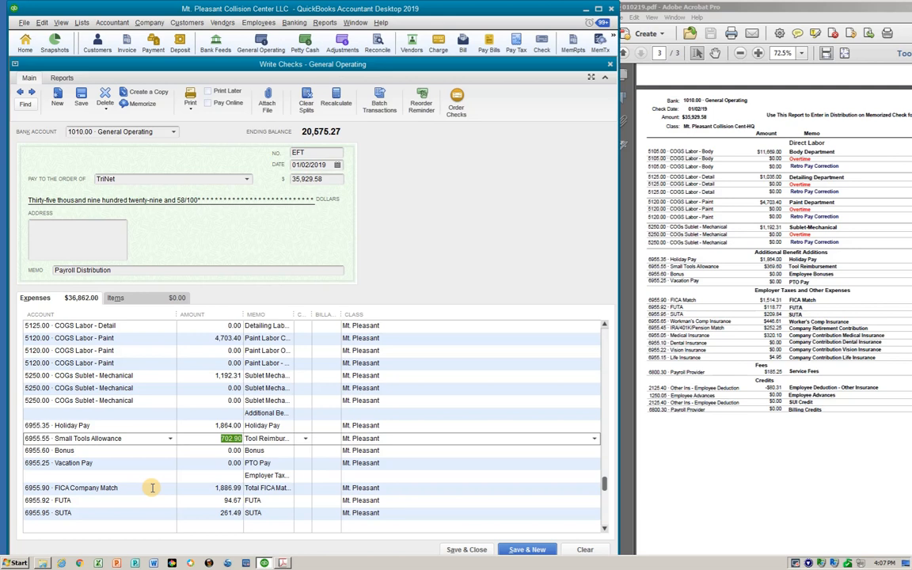
{"action": "type", "text": "369.60"}
Step: Check the 6955.60 Bonus and 6955.25 Vacation Pay lines against the payroll report
{"action": "key", "text": "Tab"}
{"action": "key", "text": "Tab"}
{"action": "key", "text": "Tab"}
{"action": "key", "text": "Tab"}
{"action": "key", "text": "Tab"}
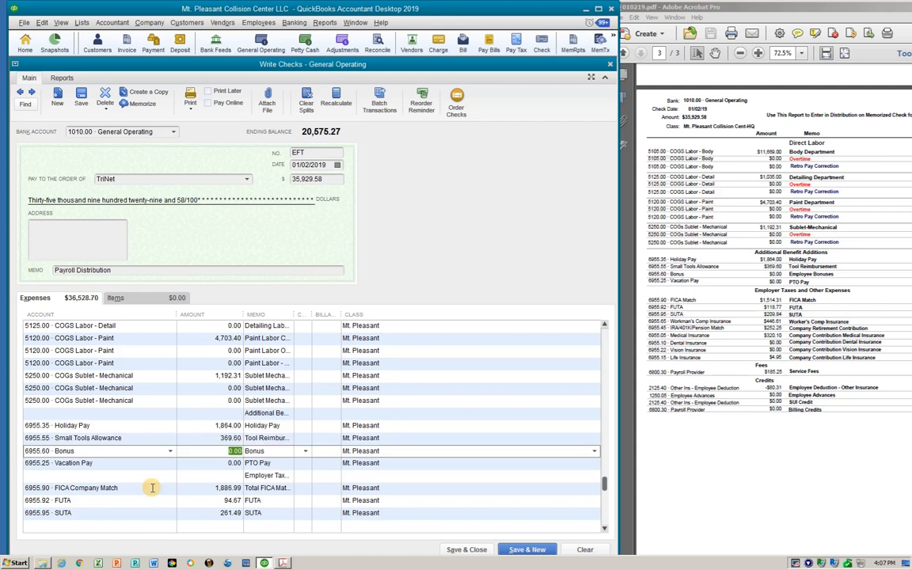
{"action": "key", "text": "Tab"}
{"action": "key", "text": "Tab"}
{"action": "key", "text": "Tab"}
{"action": "key", "text": "Tab"}
{"action": "key", "text": "Tab"}
{"action": "key", "text": "Tab"}
{"action": "key", "text": "Tab"}
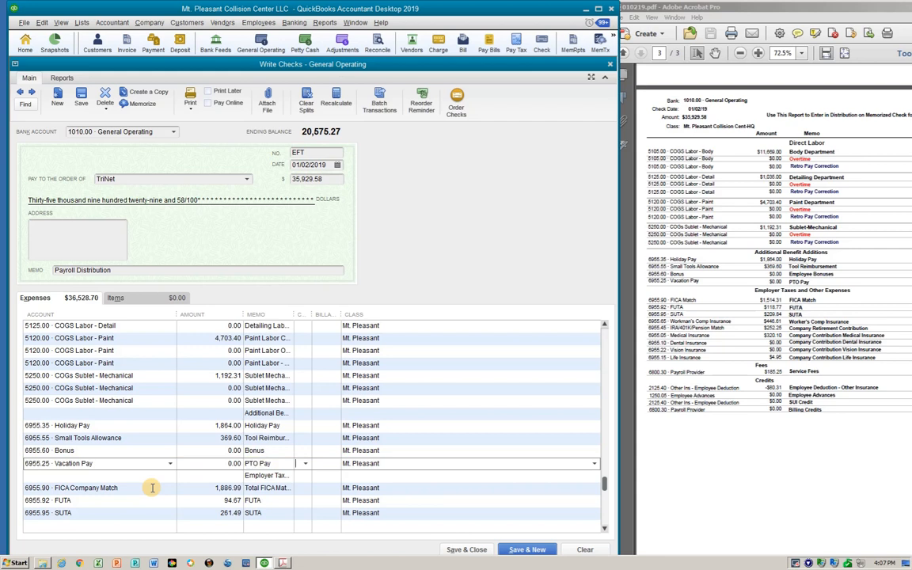
Step: Set the 6955.90 FICA Company Match line under the employer taxes to 1,514.31
{"action": "key", "text": "Tab"}
{"action": "key", "text": "Tab"}
{"action": "key", "text": "Tab"}
{"action": "key", "text": "Tab"}
{"action": "key", "text": "Tab"}
{"action": "key", "text": "Tab"}
{"action": "key", "text": "Tab"}
{"action": "key", "text": "Tab"}
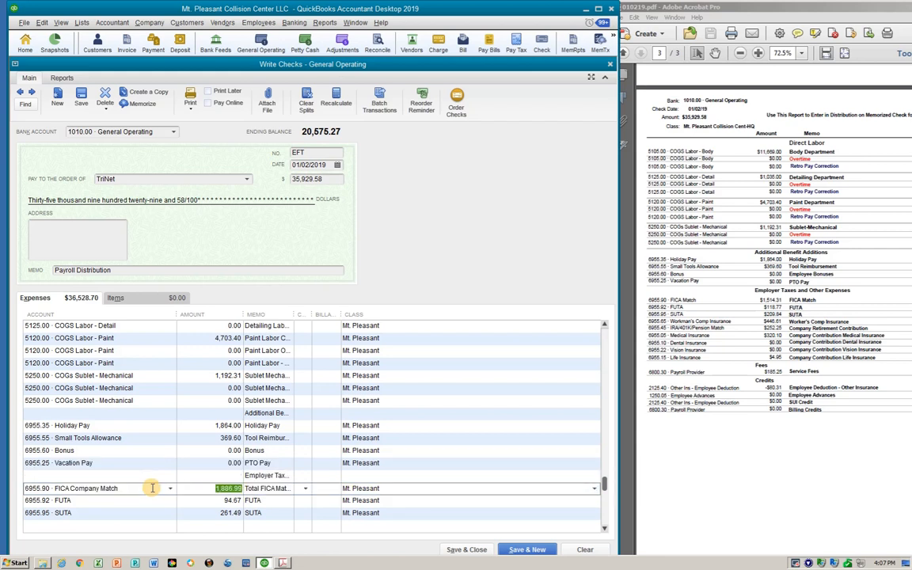
{"action": "type", "text": "1514"}
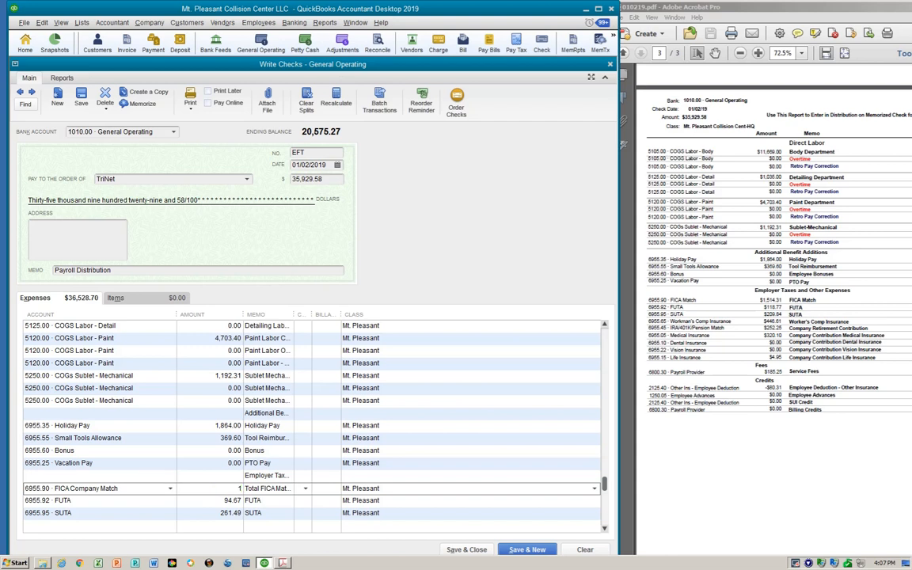
{"action": "type", "text": ".31"}
Step: Set the 6955.92 FUTA line to 118.77
{"action": "key", "text": "Tab"}
{"action": "key", "text": "Tab"}
{"action": "key", "text": "Tab"}
{"action": "key", "text": "Tab"}
{"action": "key", "text": "Tab"}
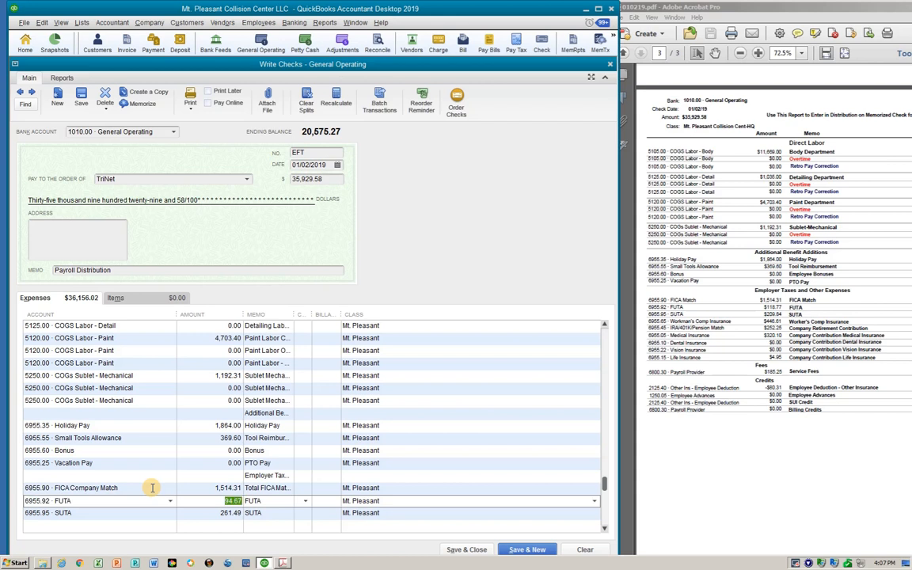
{"action": "type", "text": "20"}
{"action": "key", "text": "BackSpace"}
{"action": "key", "text": "BackSpace"}
{"action": "type", "text": "118.77"}
Step: Set the 6955.95 SUTA line under the employer taxes to 209.84
{"action": "key", "text": "Tab"}
{"action": "key", "text": "Tab"}
{"action": "key", "text": "Tab"}
{"action": "key", "text": "Tab"}
{"action": "key", "text": "Tab"}
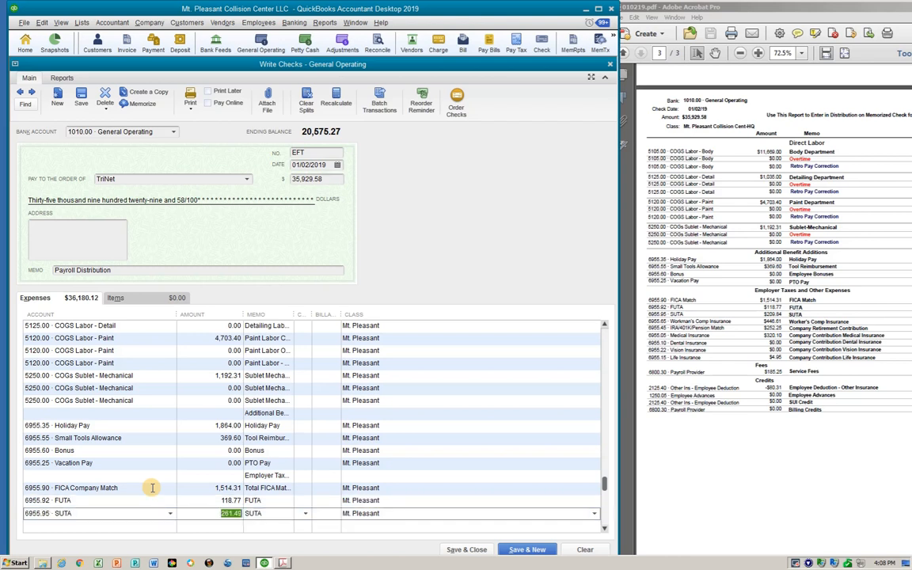
{"action": "type", "text": "209.84"}
Step: Set the 6955.65 Workman's Comp Insurance line to 446.61
{"action": "key", "text": "Tab"}
{"action": "key", "text": "Tab"}
{"action": "key", "text": "Tab"}
{"action": "key", "text": "Tab"}
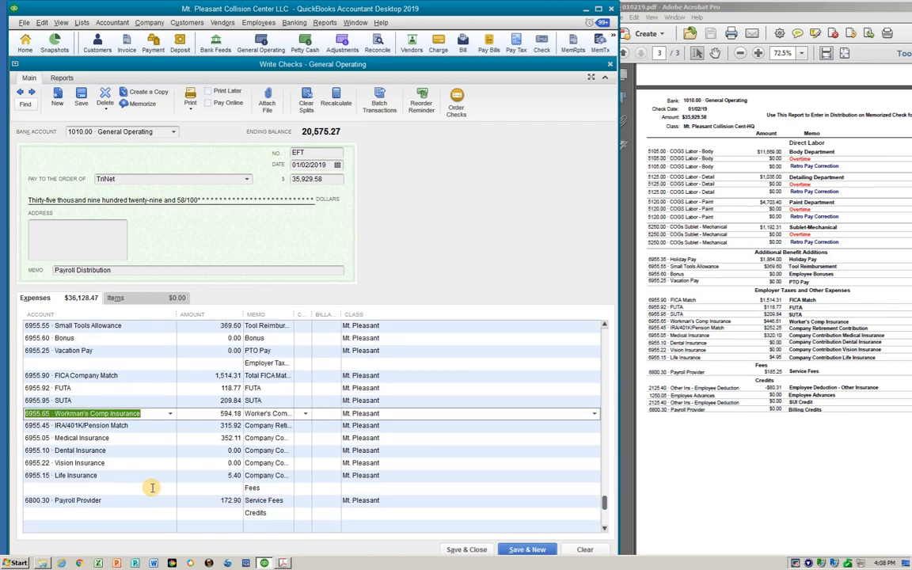
{"action": "key", "text": "Tab"}
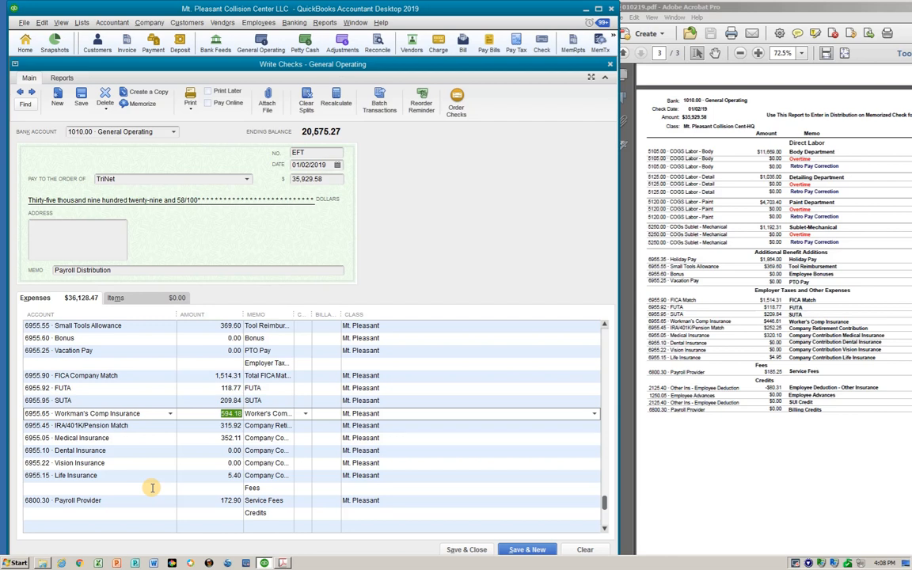
{"action": "type", "text": "446.61"}
Step: Set the 6955.45 IRA/401K/Pension Match line to 252.25
{"action": "key", "text": "Tab"}
{"action": "key", "text": "Tab"}
{"action": "key", "text": "Tab"}
{"action": "key", "text": "Tab"}
{"action": "key", "text": "Tab"}
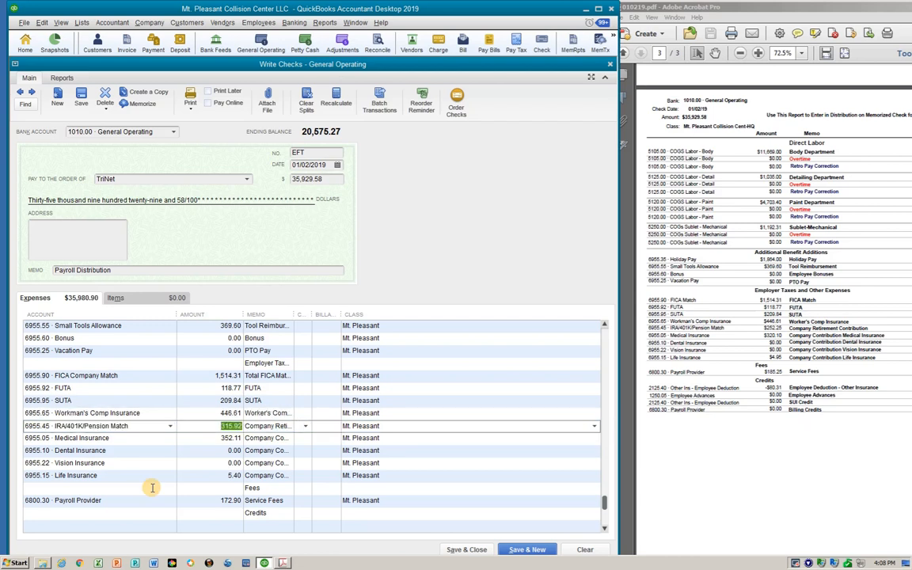
{"action": "type", "text": "252.25"}
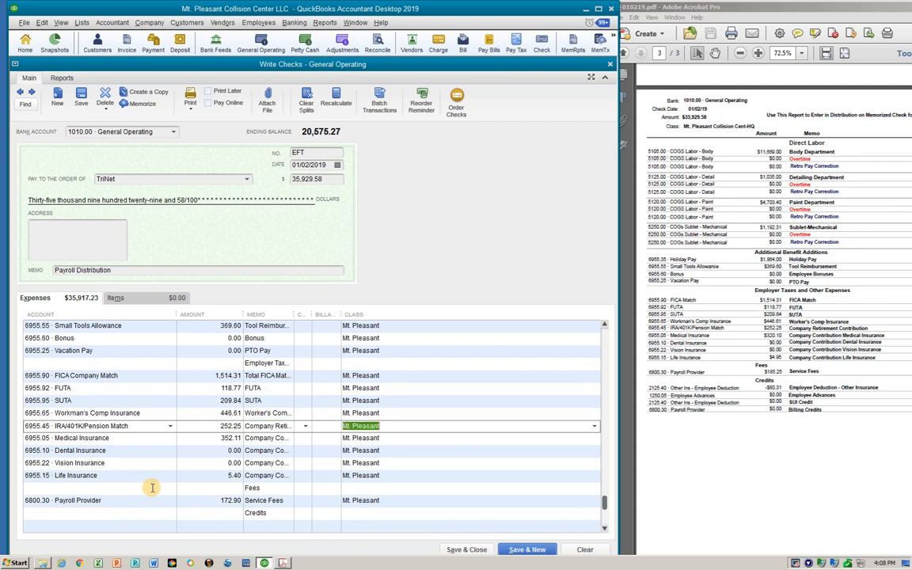
Step: Set the 6955.05 Medical Insurance line to 320.10
{"action": "left_click", "coordinate": [136, 438]}
{"action": "key", "text": "Tab"}
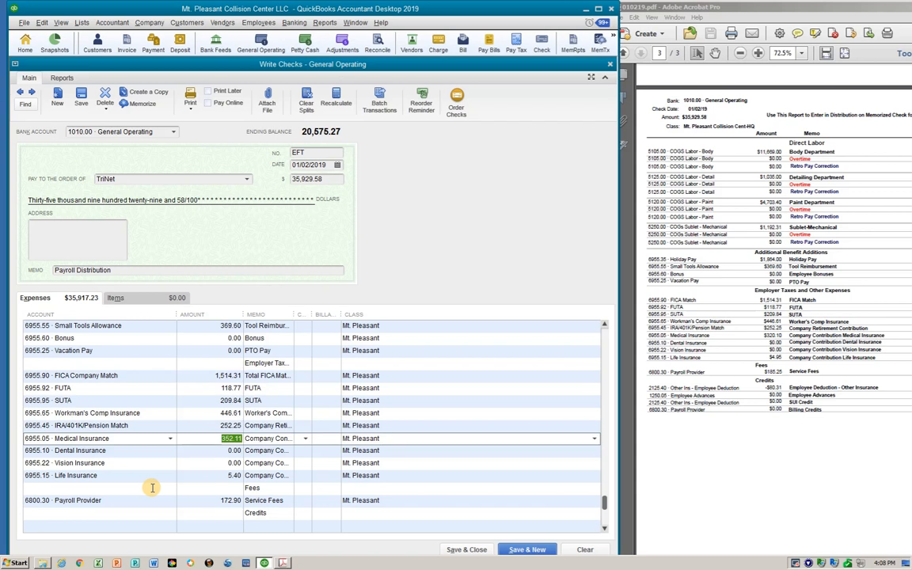
{"action": "type", "text": "320.10"}
{"action": "key", "text": "Tab"}
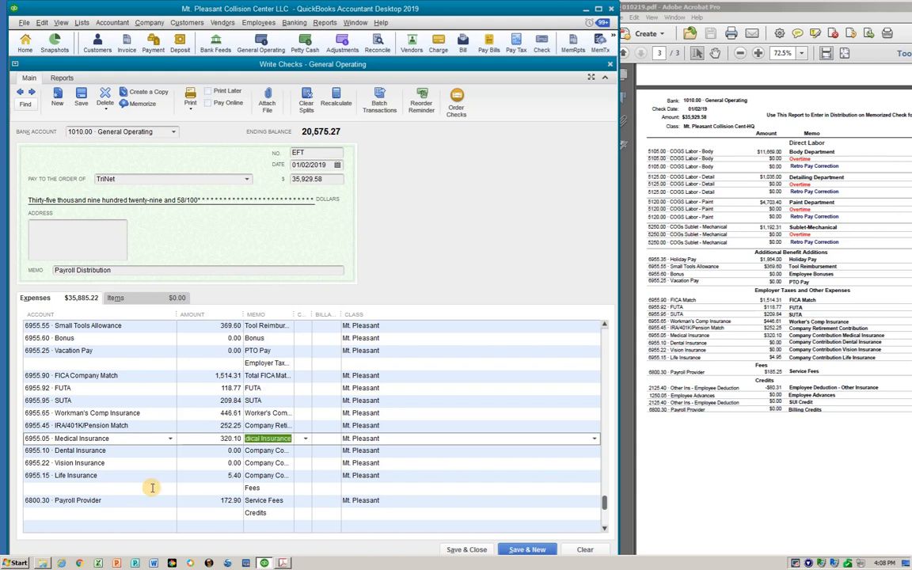
Step: Check the 6955.10 Dental Insurance and 6955.22 Vision Insurance lines against the payroll report
{"action": "key", "text": "Tab"}
{"action": "key", "text": "Tab"}
{"action": "key", "text": "Tab"}
{"action": "key", "text": "Tab"}
{"action": "key", "text": "Tab"}
{"action": "key", "text": "Tab"}
{"action": "key", "text": "Tab"}
{"action": "key", "text": "Tab"}
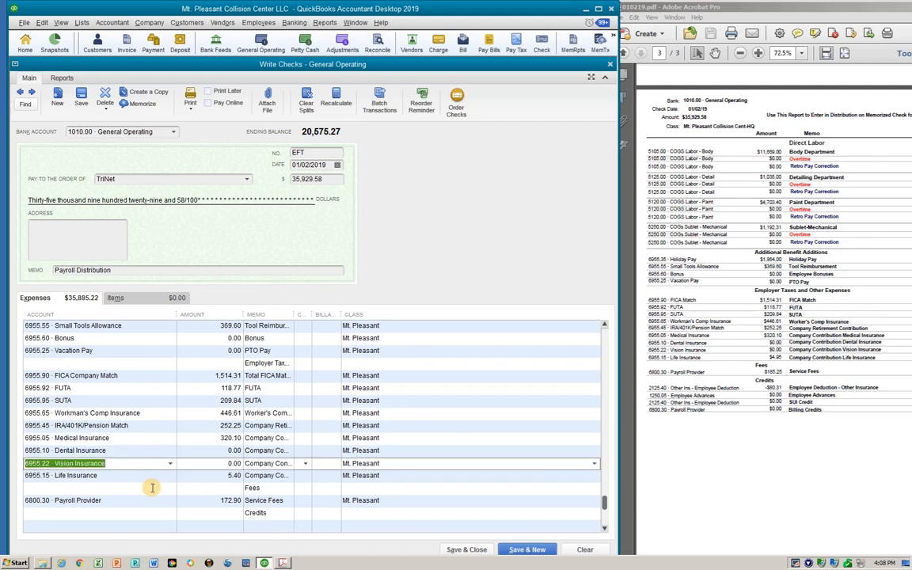
{"action": "key", "text": "Tab"}
{"action": "key", "text": "Tab"}
{"action": "key", "text": "Tab"}
Step: Set the 6955.15 Life Insurance line to 4.95
{"action": "key", "text": "Tab"}
{"action": "key", "text": "Tab"}
{"action": "key", "text": "Tab"}
{"action": "key", "text": "Tab"}
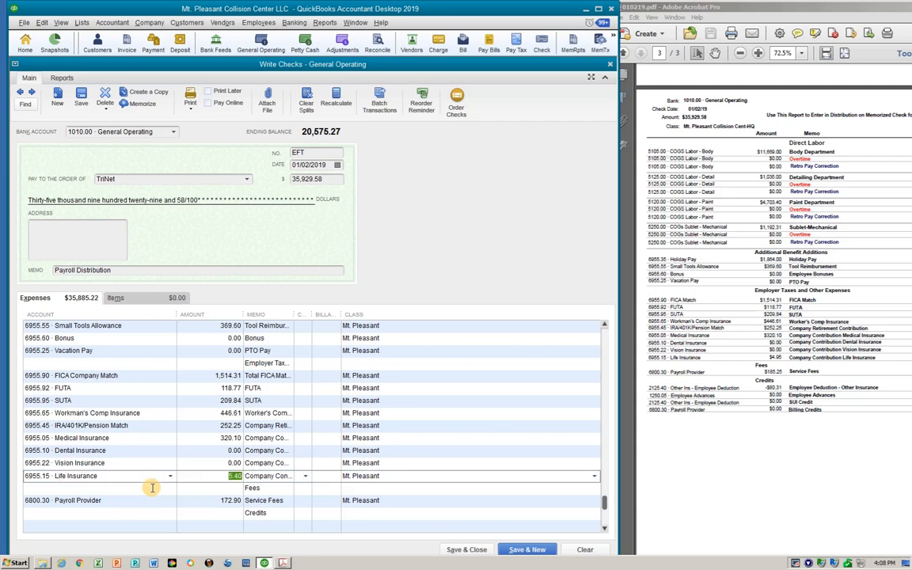
{"action": "type", "text": "4.95"}
Step: Set the direct labor 6800.30 Payroll Provider line with the Service Fees memo to 185.25
{"action": "left_click", "coordinate": [152, 488]}
{"action": "key", "text": "Tab"}
{"action": "key", "text": "Tab"}
{"action": "key", "text": "Tab"}
{"action": "key", "text": "Tab"}
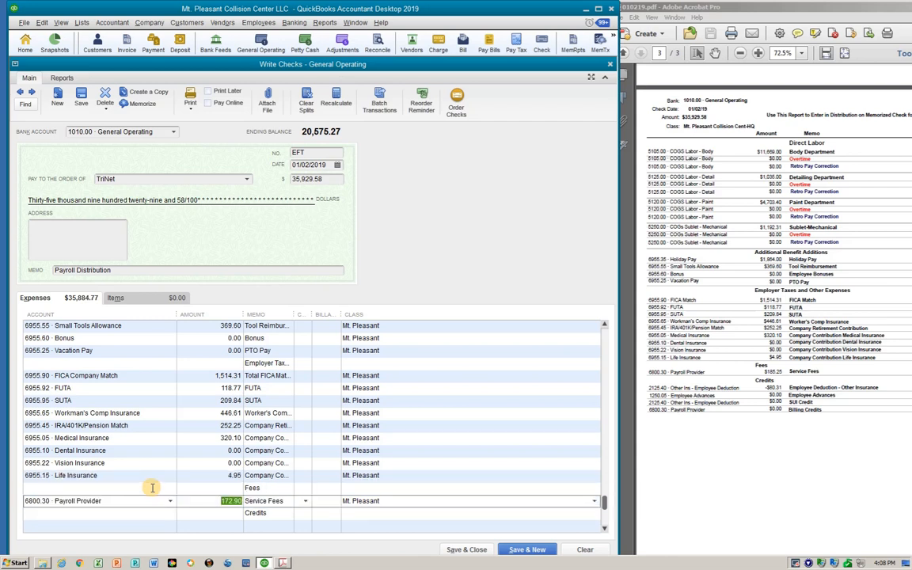
{"action": "type", "text": "185.25"}
Step: Check the direct labor credit lines for Other Ins - Employee Deduction, Employee Advances, SUTA and Billing Credits against the payroll report
{"action": "key", "text": "Tab"}
{"action": "key", "text": "Tab"}
{"action": "key", "text": "Tab"}
{"action": "key", "text": "Tab"}
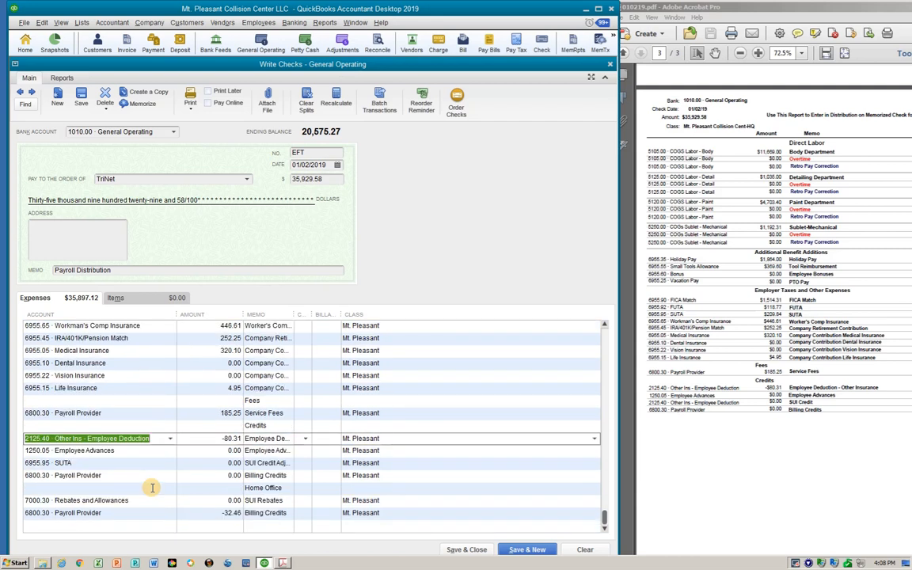
{"action": "key", "text": "Tab"}
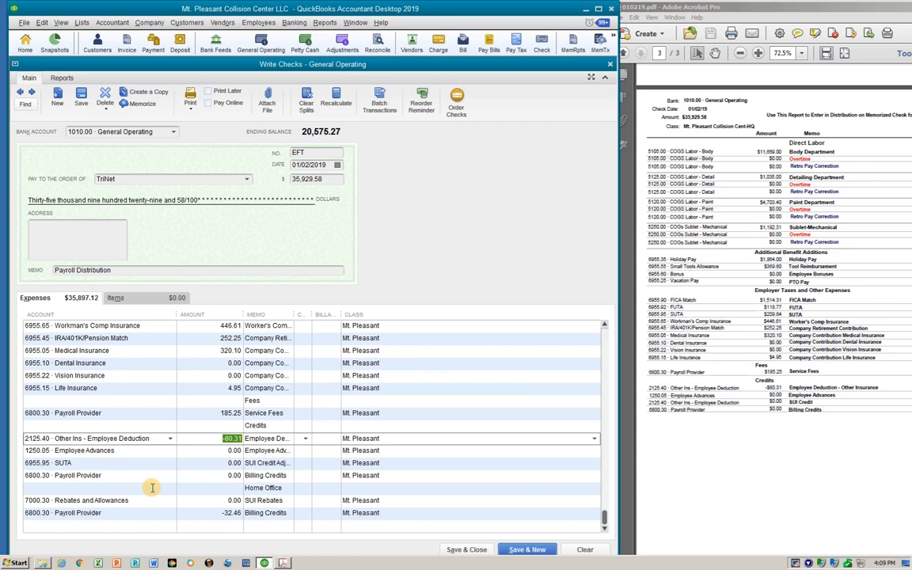
{"action": "key", "text": "Tab"}
{"action": "key", "text": "Tab"}
{"action": "key", "text": "Tab"}
{"action": "key", "text": "Tab"}
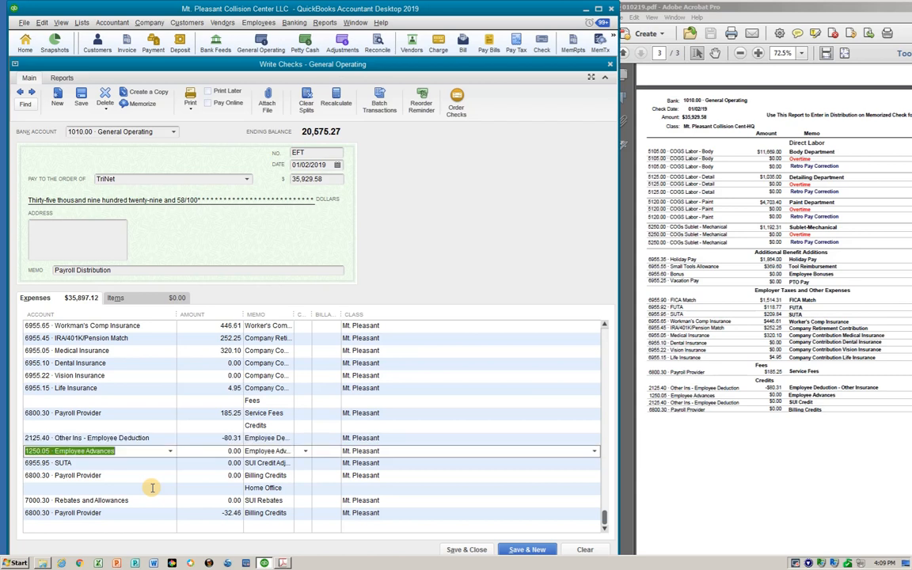
{"action": "key", "text": "Tab"}
{"action": "key", "text": "Tab"}
{"action": "key", "text": "Tab"}
{"action": "key", "text": "Tab"}
{"action": "key", "text": "Tab"}
{"action": "key", "text": "Tab"}
{"action": "key", "text": "Tab"}
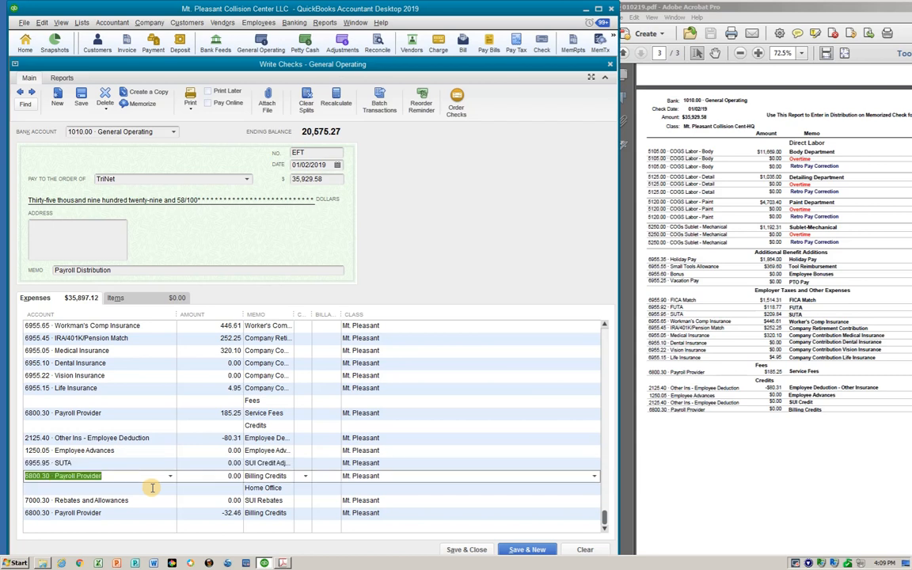
Step: Set the Home Office 6800.30 Payroll Provider line with the Billing Credits memo to 0
{"action": "key", "text": "Tab"}
{"action": "key", "text": "Tab"}
{"action": "key", "text": "Tab"}
{"action": "key", "text": "Tab"}
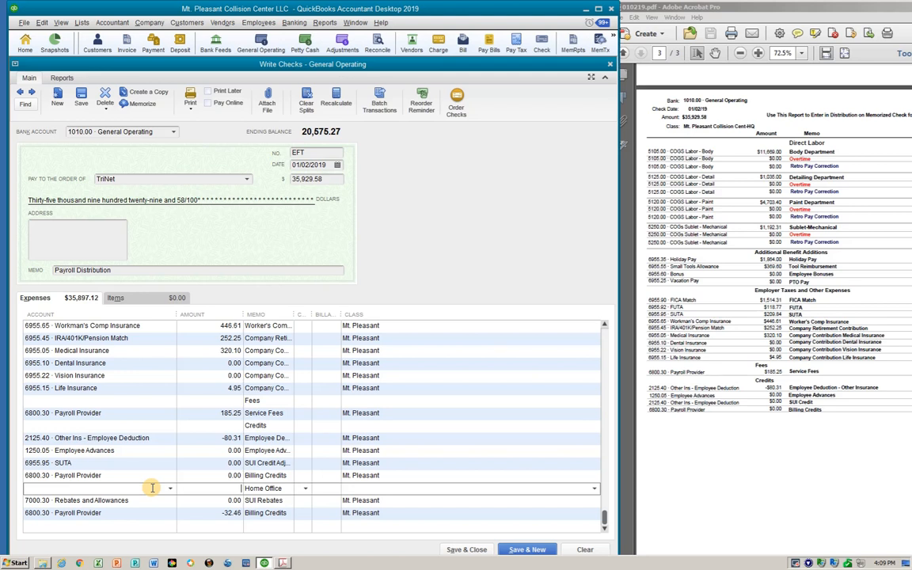
{"action": "key", "text": "Tab"}
{"action": "key", "text": "Tab"}
{"action": "key", "text": "Tab"}
{"action": "key", "text": "Tab"}
{"action": "key", "text": "Tab"}
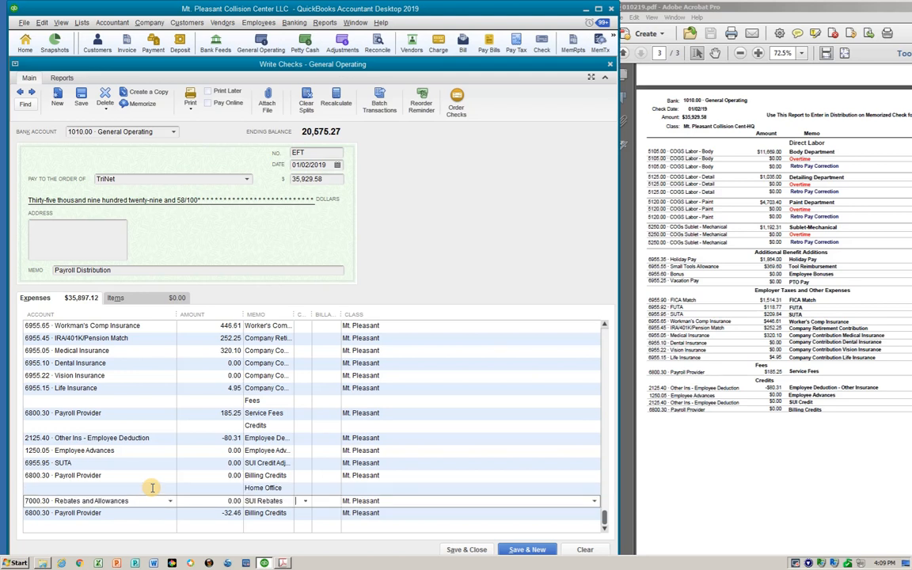
{"action": "key", "text": "Tab"}
{"action": "key", "text": "Tab"}
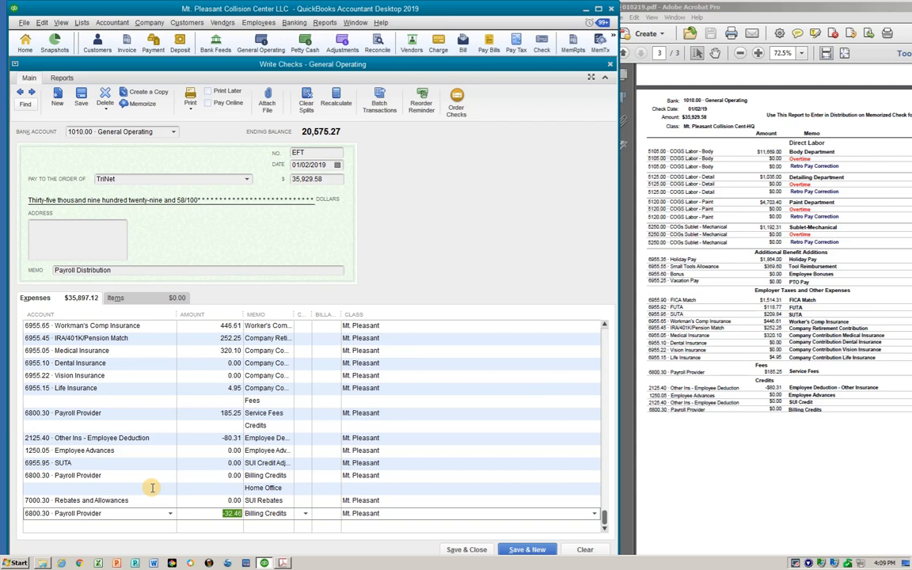
{"action": "type", "text": "0"}
{"action": "key", "text": "Tab"}
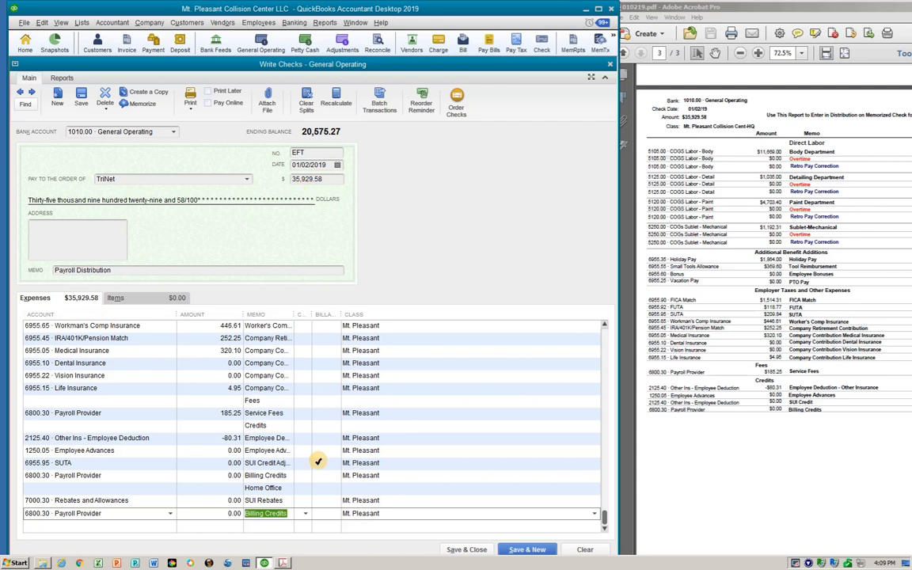
Step: Save and close the 01/02/2019 TriNet check despite the past date and unassigned classes, and close the Memorized Transaction List
{"action": "left_click", "coordinate": [455, 552]}
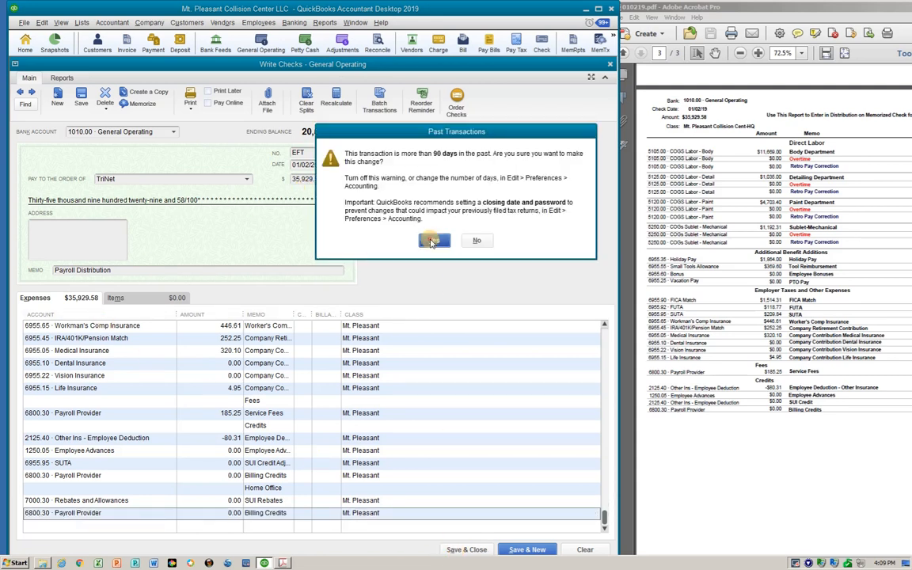
{"action": "left_click", "coordinate": [433, 241]}
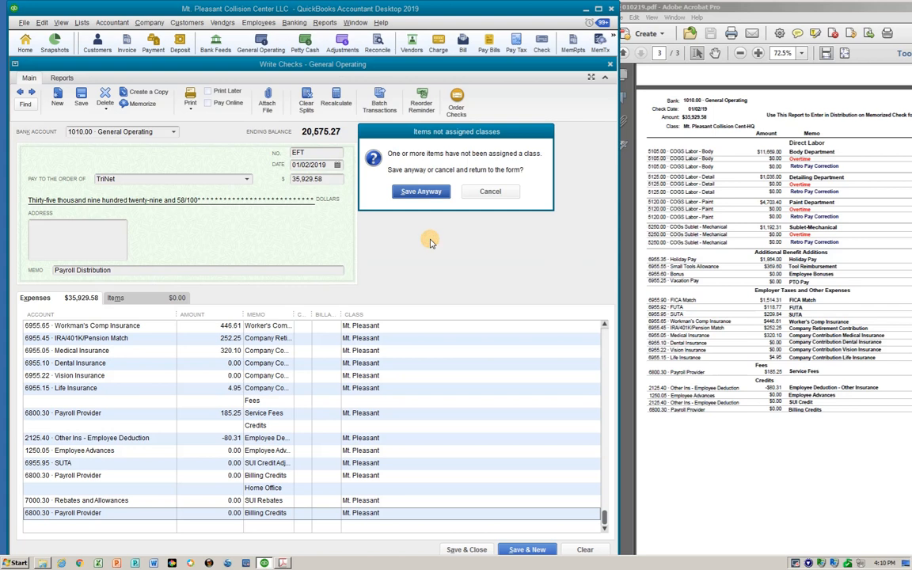
{"action": "left_click", "coordinate": [420, 192]}
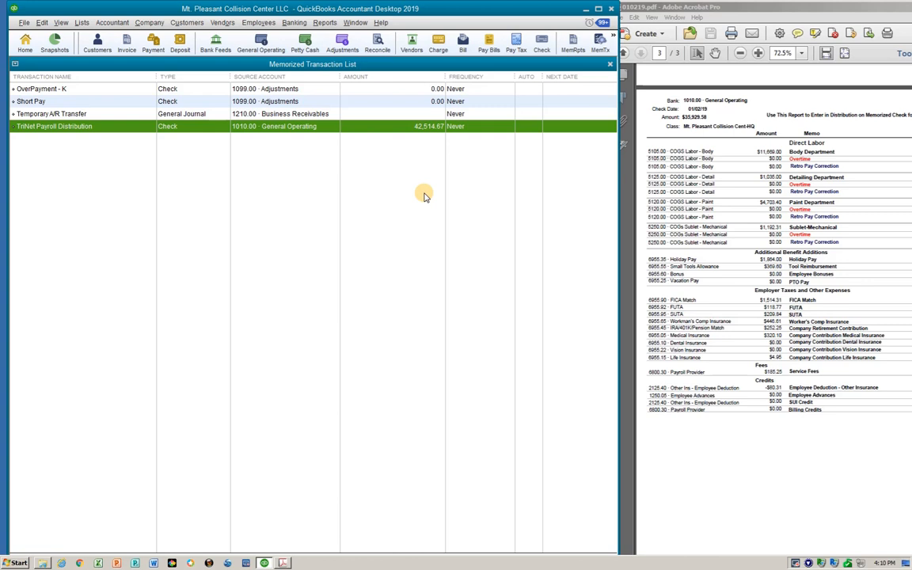
{"action": "key", "text": "Escape"}
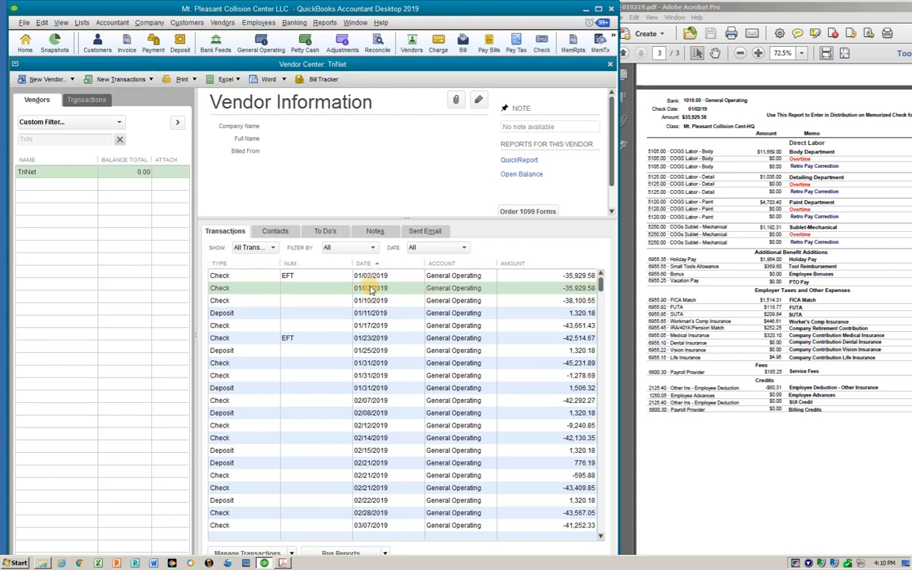
Step: Delete the reconciled 01/03/2019 TriNet check for 35,929.58 posted to Payroll Clearing Account and close the check window
{"action": "double_click", "coordinate": [370, 289]}
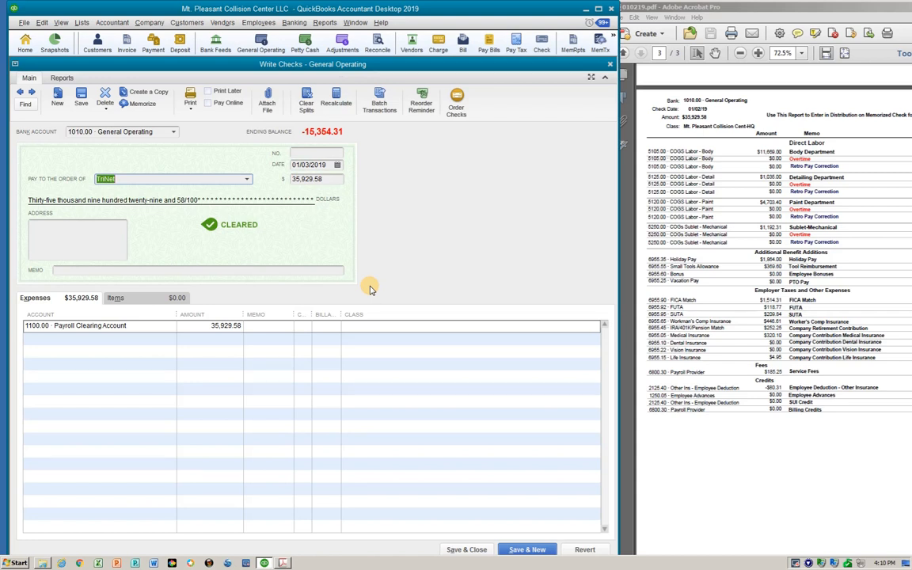
{"action": "key", "text": "Return"}
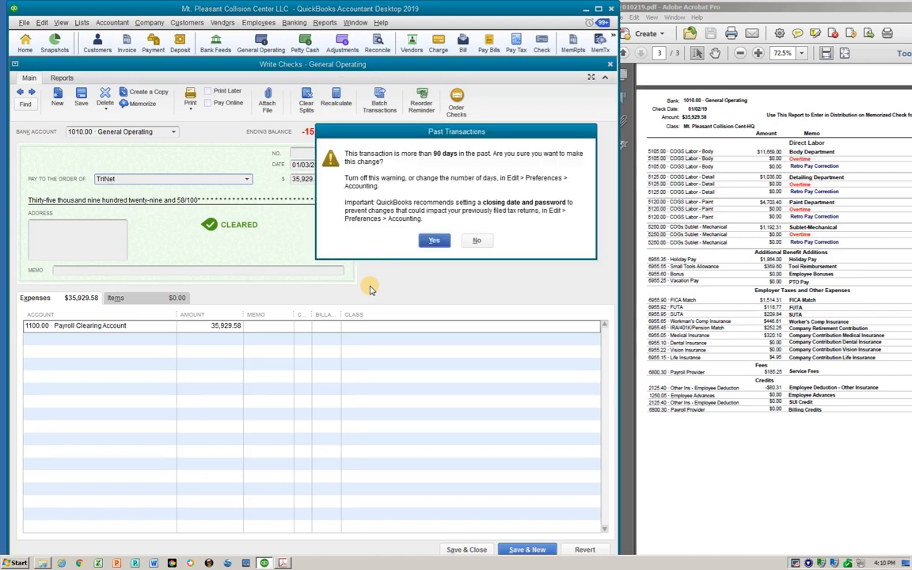
{"action": "left_click", "coordinate": [427, 243]}
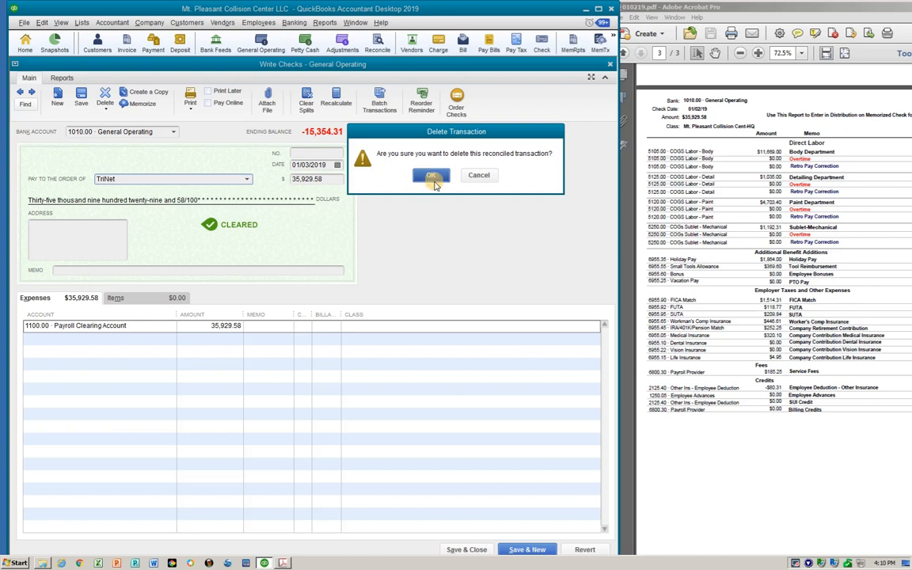
{"action": "left_click", "coordinate": [434, 180]}
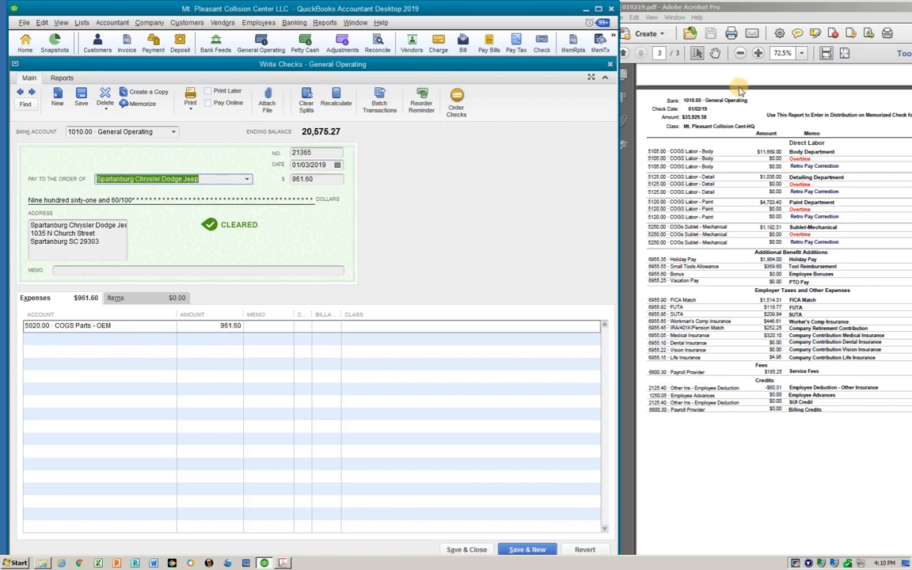
{"action": "left_click", "coordinate": [610, 64]}
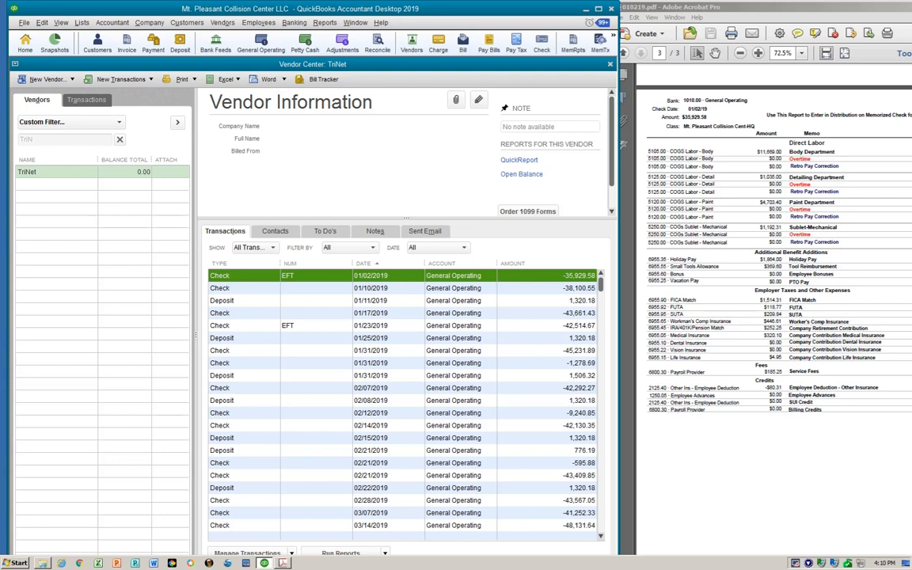
Step: Replace the finished payroll report with 010919.pdf in Adobe Acrobat Pro and move its window aside so the TriNet transactions are readable
{"action": "left_click", "coordinate": [910, 7]}
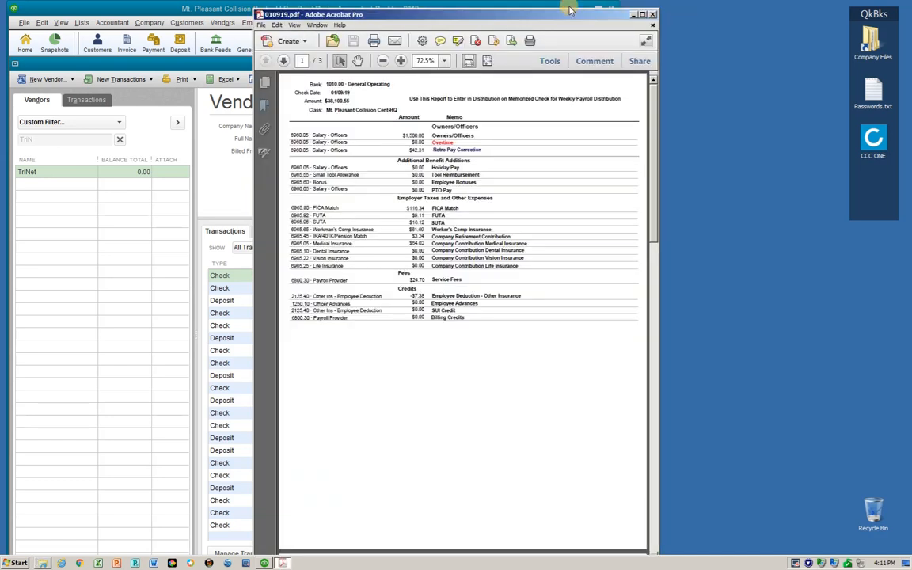
{"action": "left_click_drag", "start_coordinate": [493, 19], "coordinate": [770, 25]}
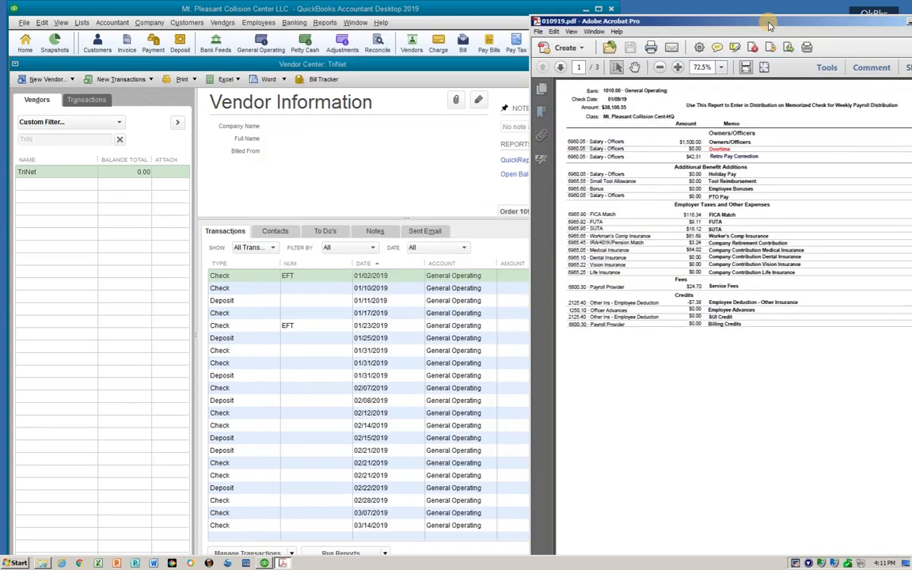